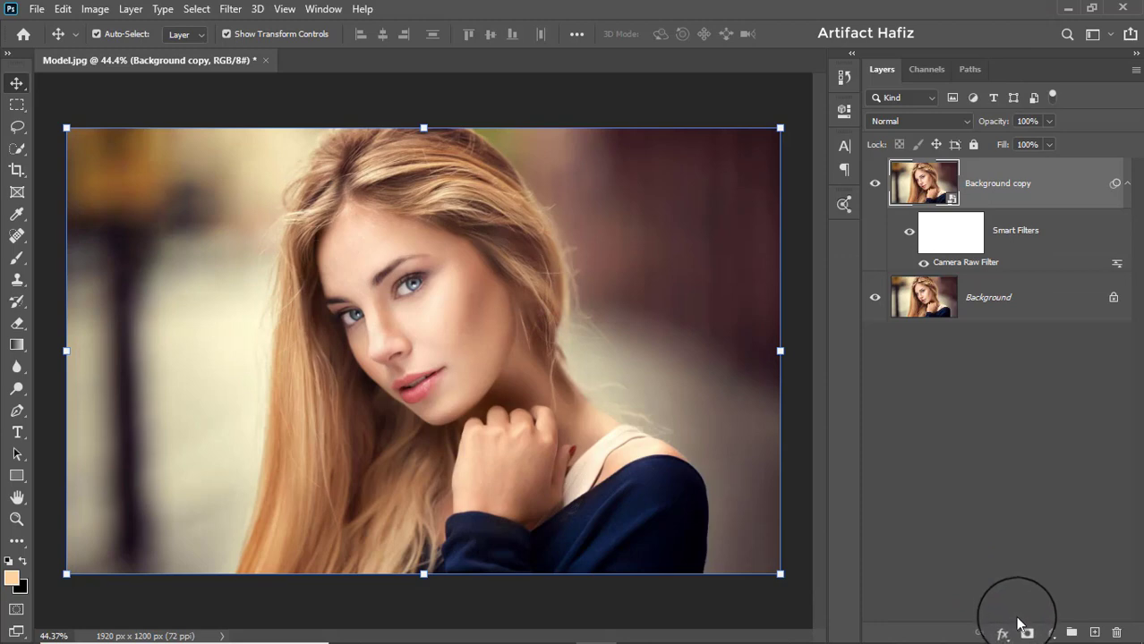
- Add a white layer mask to the Background copy layer and ready a soft round black brush at 200 px, 0% hardness
click(1025, 633)
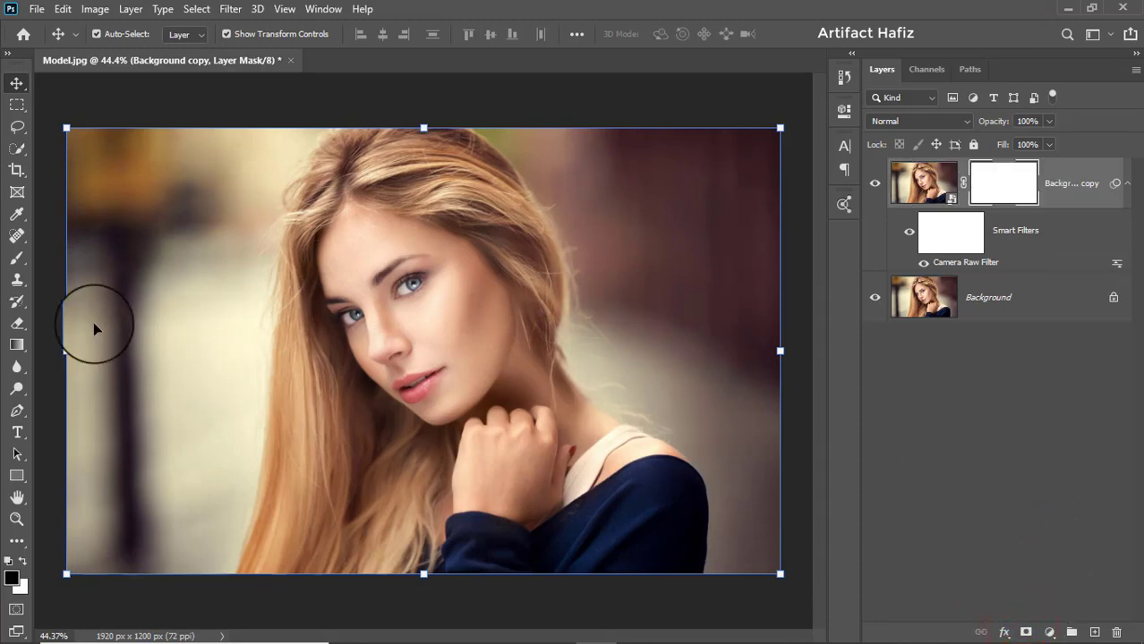
click(11, 260)
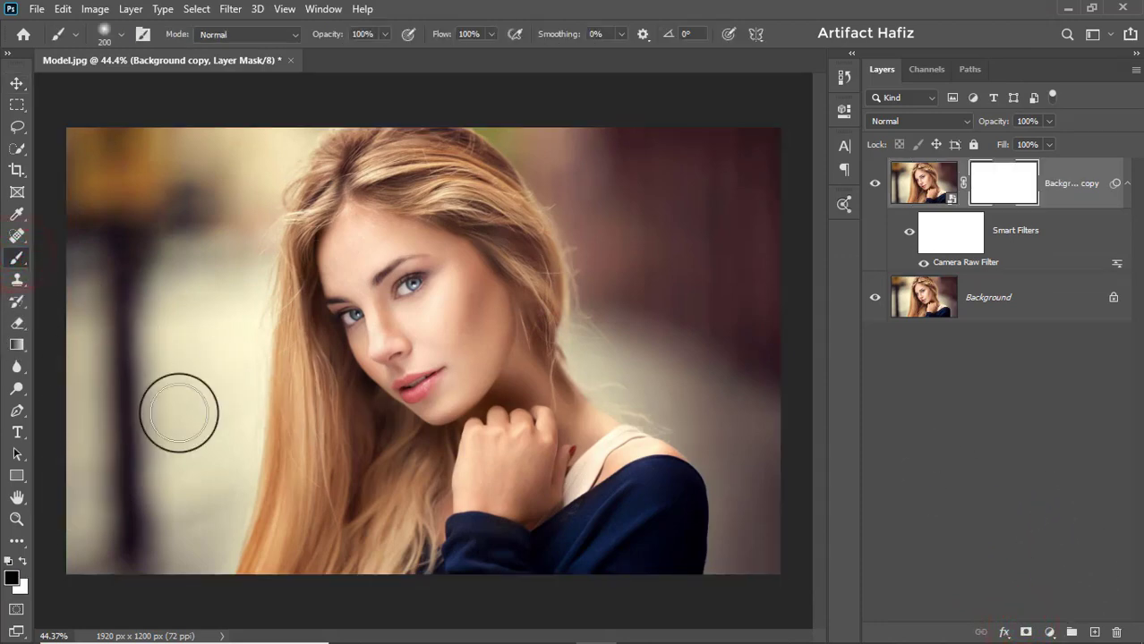
click(120, 34)
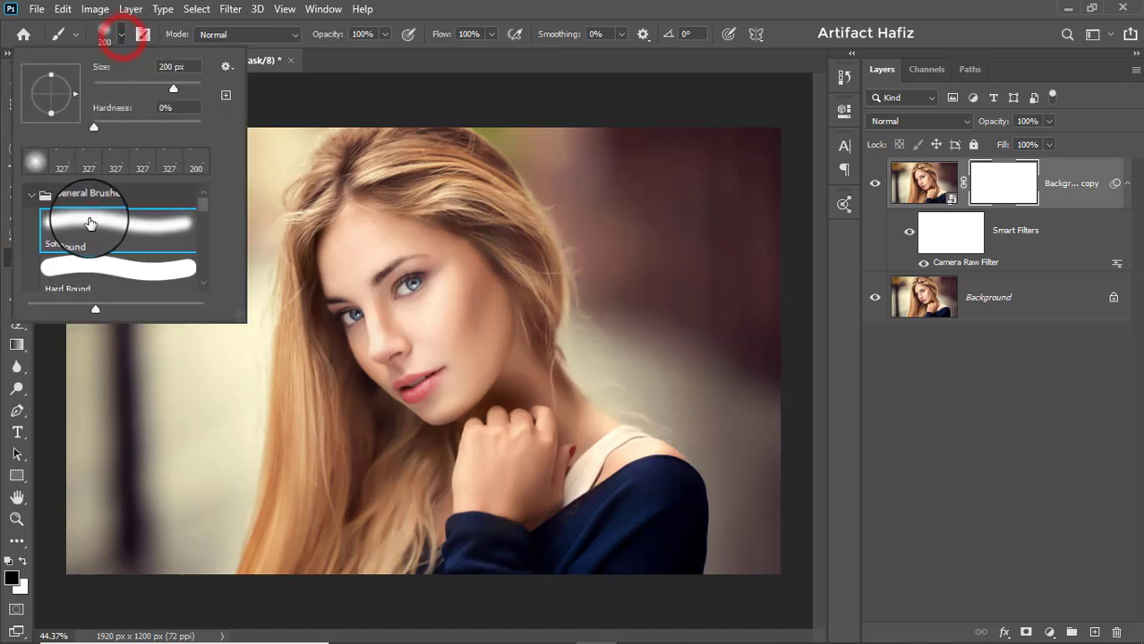
click(451, 14)
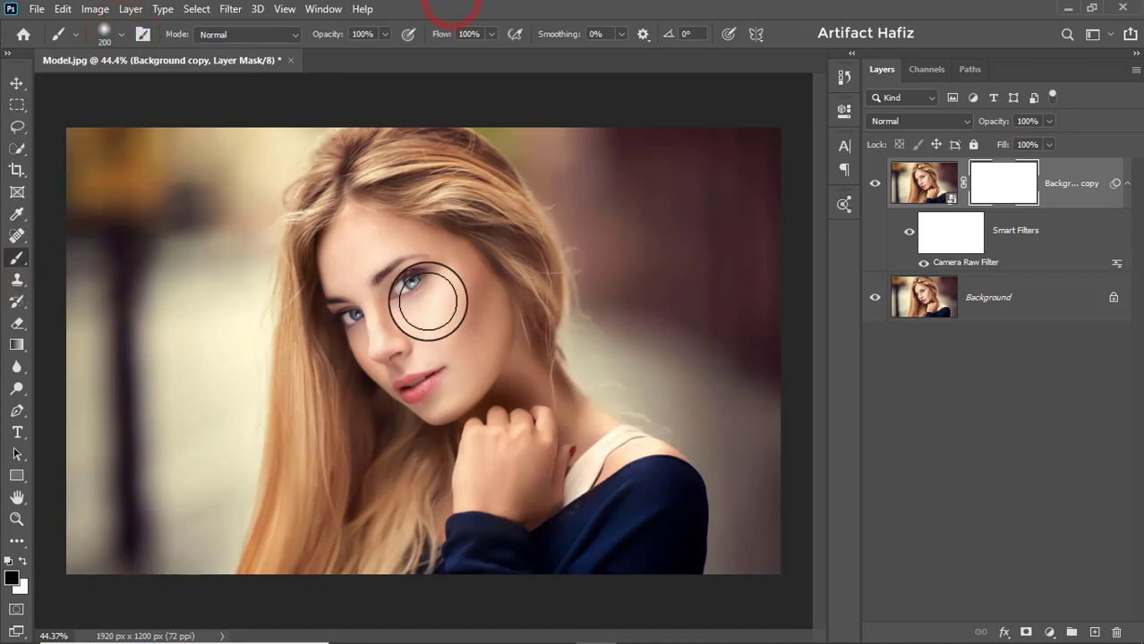
- Paint black on the mask over the eyes, nose, lips and jawline with a small soft brush, 125 px reduced to 70 px
key(bracketleft)
key(bracketleft)
key(bracketleft)
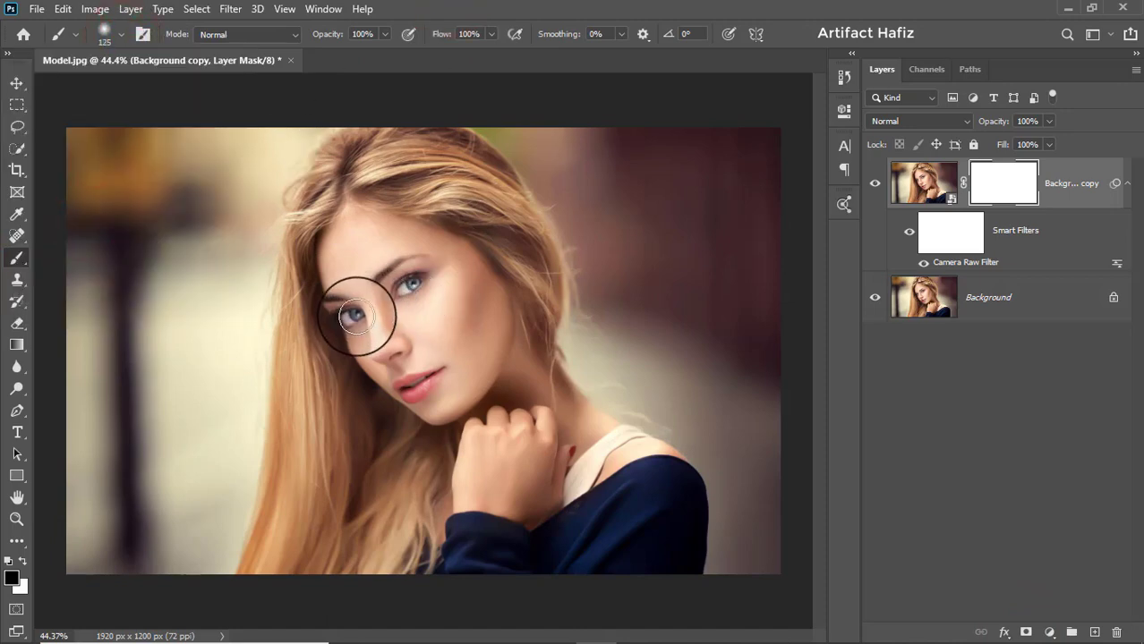
mouse_move(350, 317)
mouse_down()
mouse_move(377, 278)
mouse_move(388, 294)
mouse_move(367, 319)
mouse_move(370, 342)
mouse_move(375, 356)
mouse_move(402, 353)
mouse_move(390, 337)
mouse_move(390, 391)
mouse_move(434, 372)
mouse_move(425, 387)
mouse_move(403, 395)
mouse_move(434, 369)
mouse_move(409, 392)
mouse_move(453, 387)
mouse_up()
key(bracketleft)
key(bracketleft)
key(bracketright)
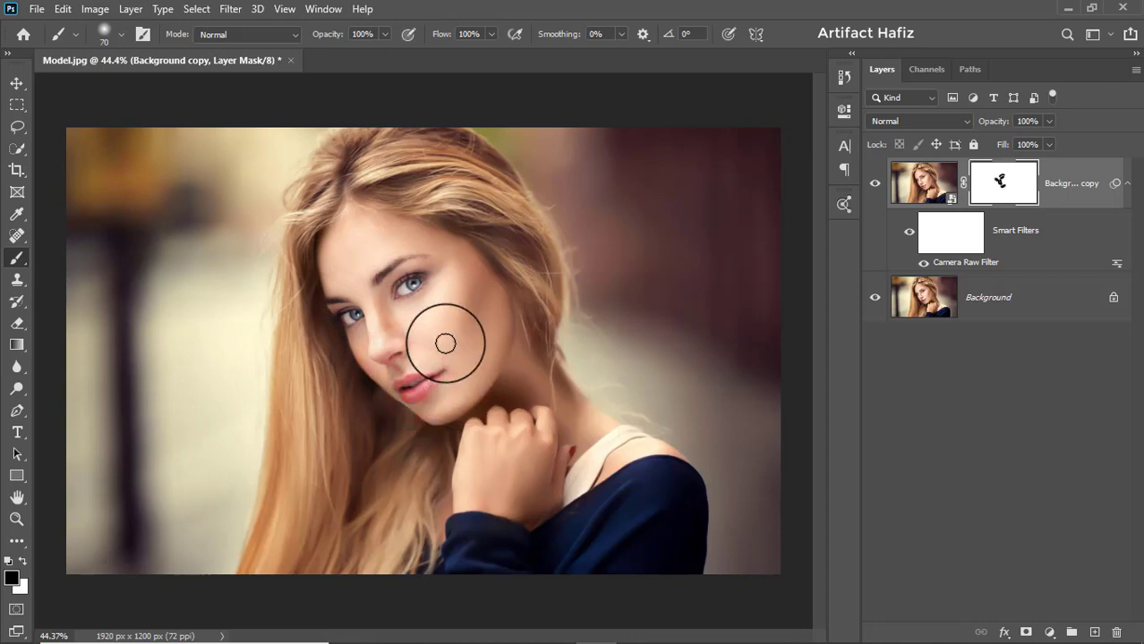
key(bracketright)
mouse_move(505, 360)
mouse_down()
mouse_move(473, 401)
mouse_move(434, 416)
mouse_move(506, 401)
mouse_move(532, 410)
mouse_up()
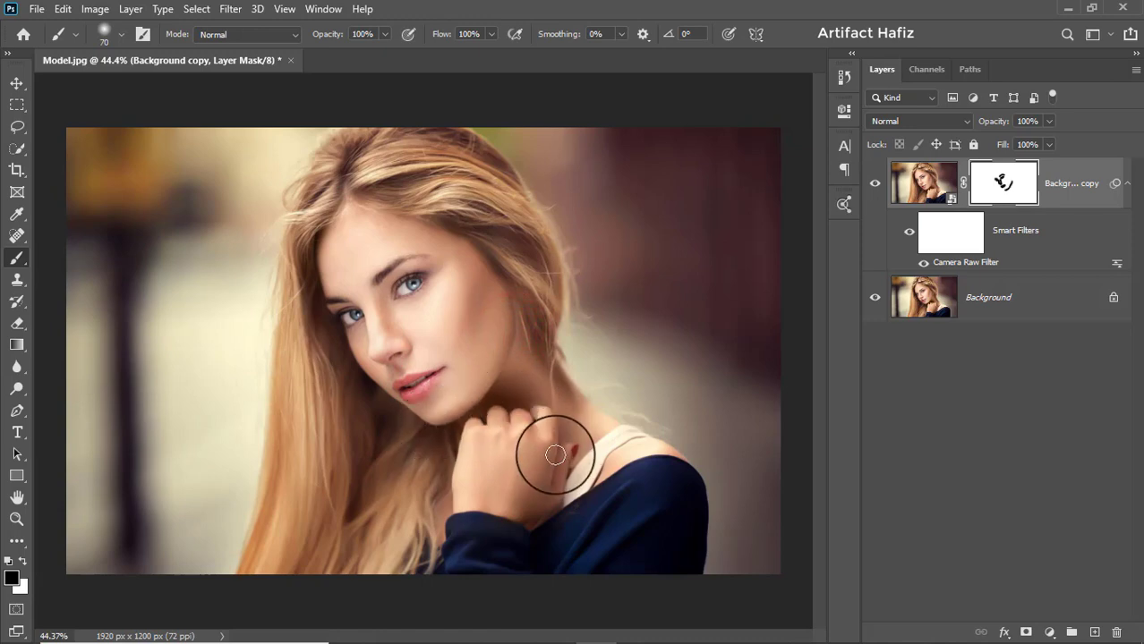
- Mask out the smoothing over the hand, neck and shoulder with a 300 px soft black brush
key(bracketright)
key(bracketright)
key(bracketright)
key(bracketright)
key(bracketright)
key(bracketright)
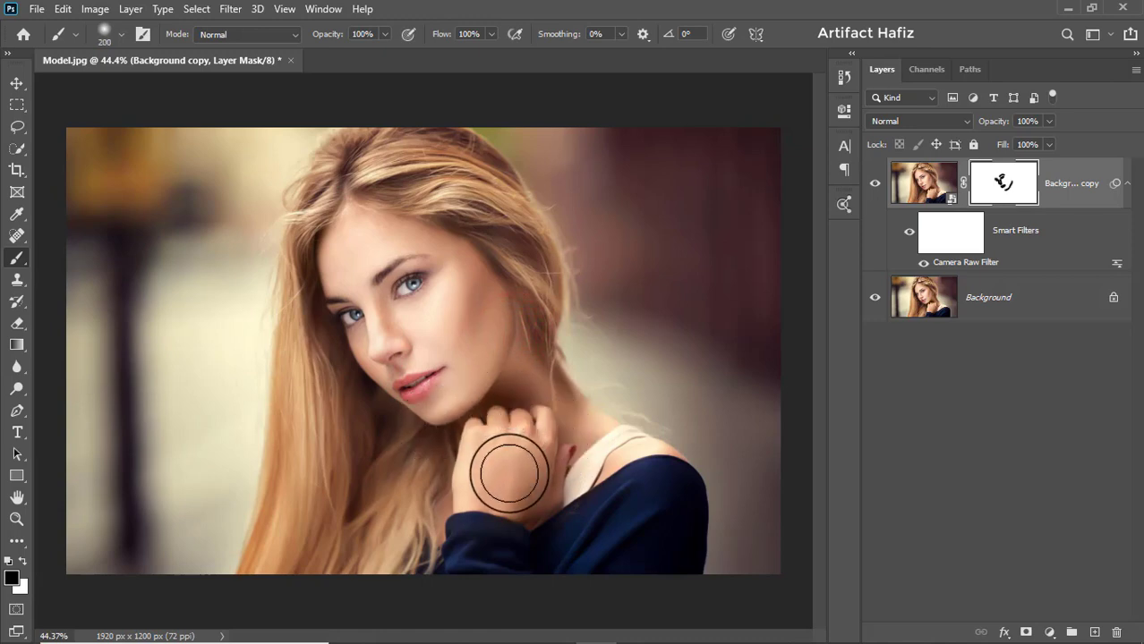
key(bracketright)
key(bracketright)
mouse_move(482, 495)
mouse_down()
mouse_move(531, 468)
mouse_move(521, 451)
mouse_up()
click(516, 448)
click(575, 426)
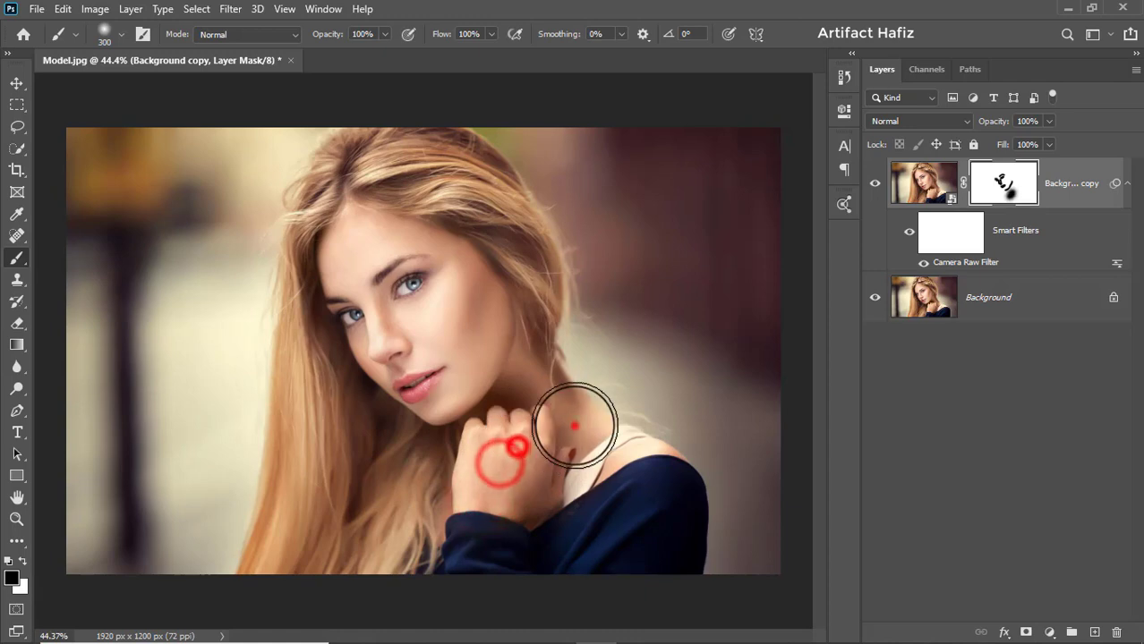
click(578, 403)
click(617, 463)
click(647, 474)
- Paint black on the mask over the hair above the forehead and down beside the cheek with a 175 px brush
key(bracketleft)
key(bracketleft)
key(bracketleft)
key(bracketleft)
key(bracketleft)
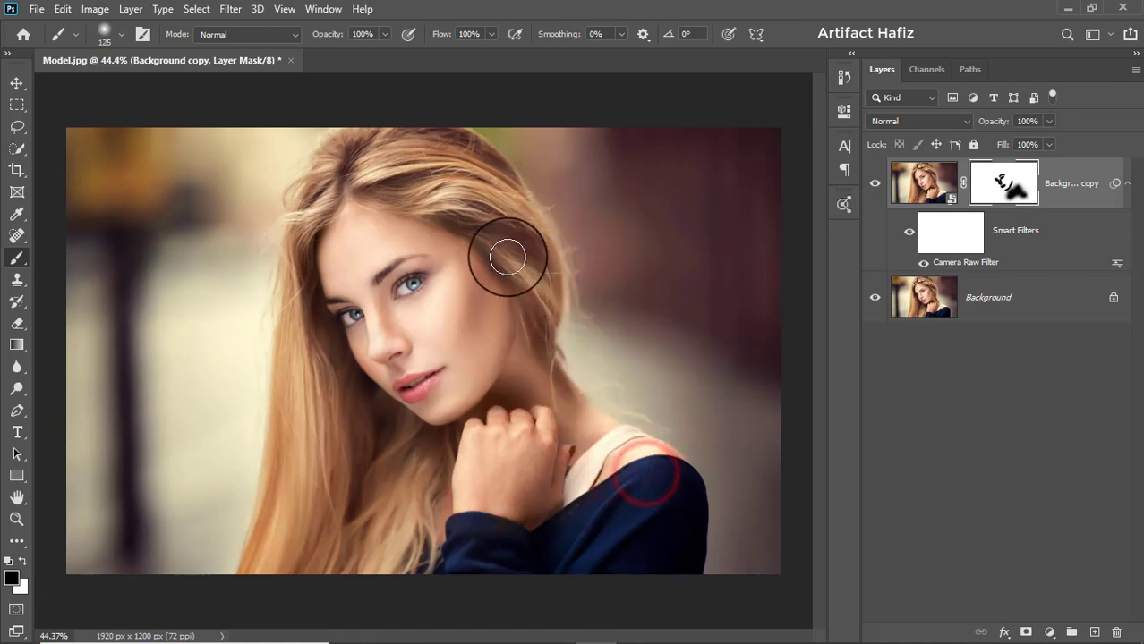
key(bracketright)
key(bracketright)
drag(380, 163, 450, 185)
mouse_move(359, 196)
mouse_down()
mouse_move(472, 201)
mouse_move(512, 249)
mouse_move(540, 354)
mouse_up()
drag(532, 262, 540, 310)
mouse_move(524, 230)
mouse_down()
mouse_move(496, 181)
mouse_move(435, 169)
mouse_move(450, 150)
mouse_move(558, 290)
mouse_move(530, 221)
mouse_move(549, 273)
mouse_move(536, 338)
mouse_up()
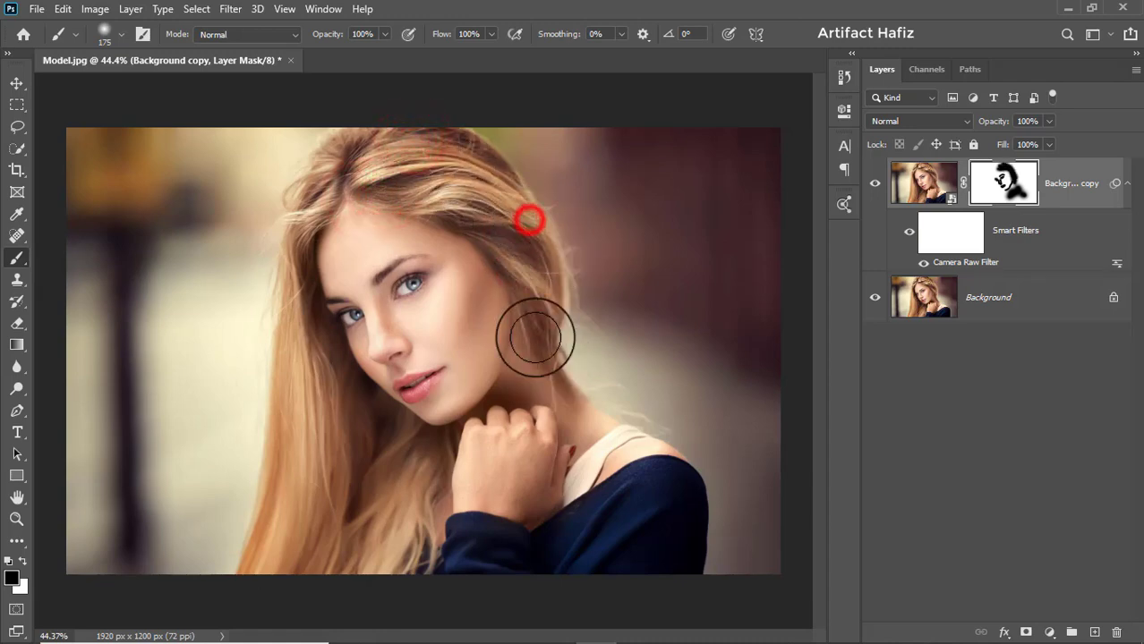
- Paint black on the mask over the long outer hair from the crown down to the image's lower edge
key(bracketleft)
key(bracketleft)
mouse_move(350, 141)
mouse_down()
mouse_move(309, 182)
mouse_move(297, 234)
mouse_move(292, 349)
mouse_move(306, 426)
mouse_up()
mouse_move(287, 361)
mouse_down()
mouse_move(255, 569)
mouse_move(314, 536)
mouse_move(309, 587)
mouse_up()
- Fill in the mask over the inner and lower hair strands below the face with a 175 px black brush
key(bracketright)
key(bracketright)
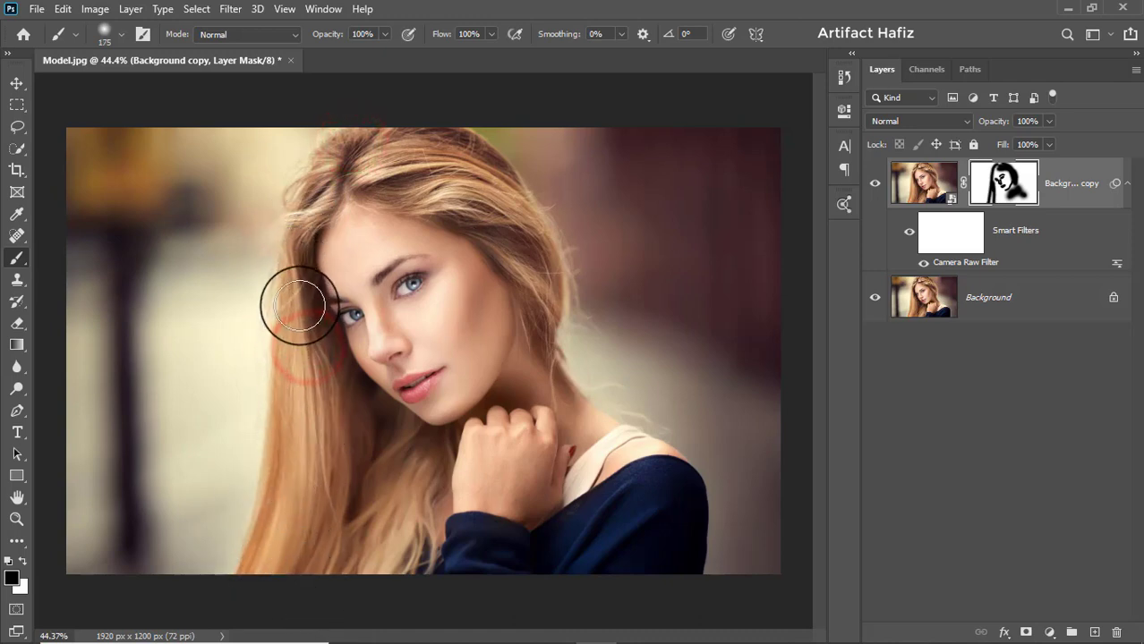
drag(300, 306, 336, 546)
mouse_move(332, 431)
mouse_down()
mouse_move(374, 464)
mouse_move(365, 566)
mouse_up()
mouse_move(390, 466)
mouse_down()
mouse_move(366, 560)
mouse_move(417, 528)
mouse_up()
mouse_move(416, 507)
mouse_down()
mouse_move(376, 506)
mouse_move(376, 521)
mouse_up()
drag(405, 473, 397, 528)
mouse_move(350, 465)
mouse_down()
mouse_move(329, 552)
mouse_move(344, 535)
mouse_up()
drag(404, 517, 350, 526)
mouse_move(358, 512)
mouse_down()
mouse_move(345, 513)
mouse_move(419, 530)
mouse_up()
click(354, 507)
- Extend the black mask painting over the hand, dark sleeve and shoulder
drag(506, 458, 397, 570)
drag(513, 483, 463, 564)
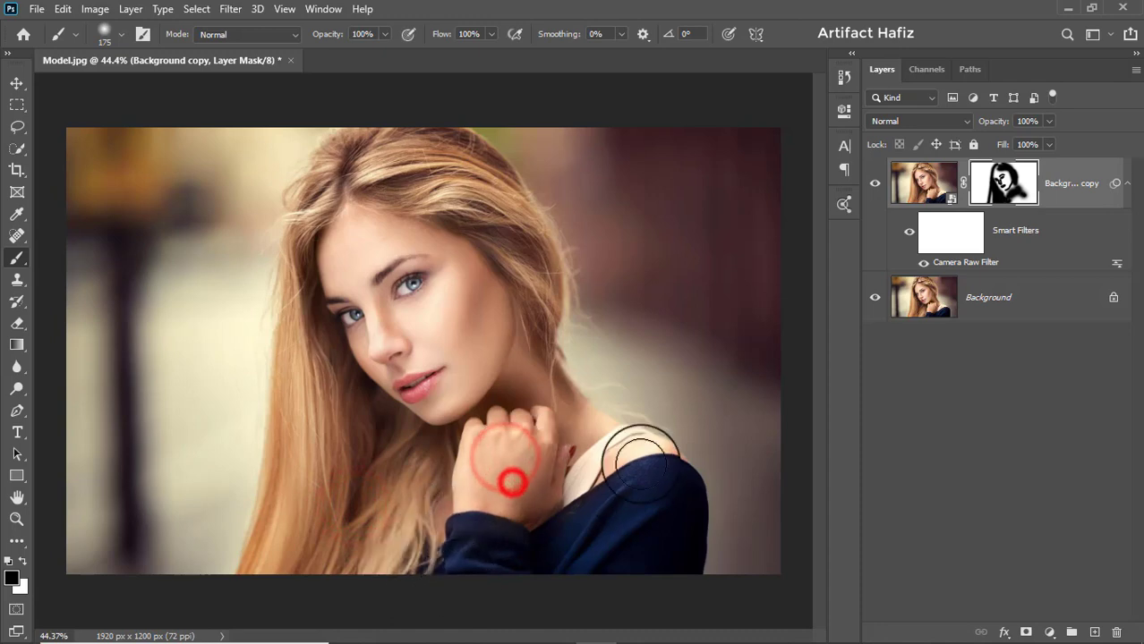
drag(617, 467, 498, 564)
drag(565, 467, 512, 501)
mouse_move(564, 445)
mouse_down()
mouse_move(512, 522)
mouse_move(517, 460)
mouse_move(514, 496)
mouse_up()
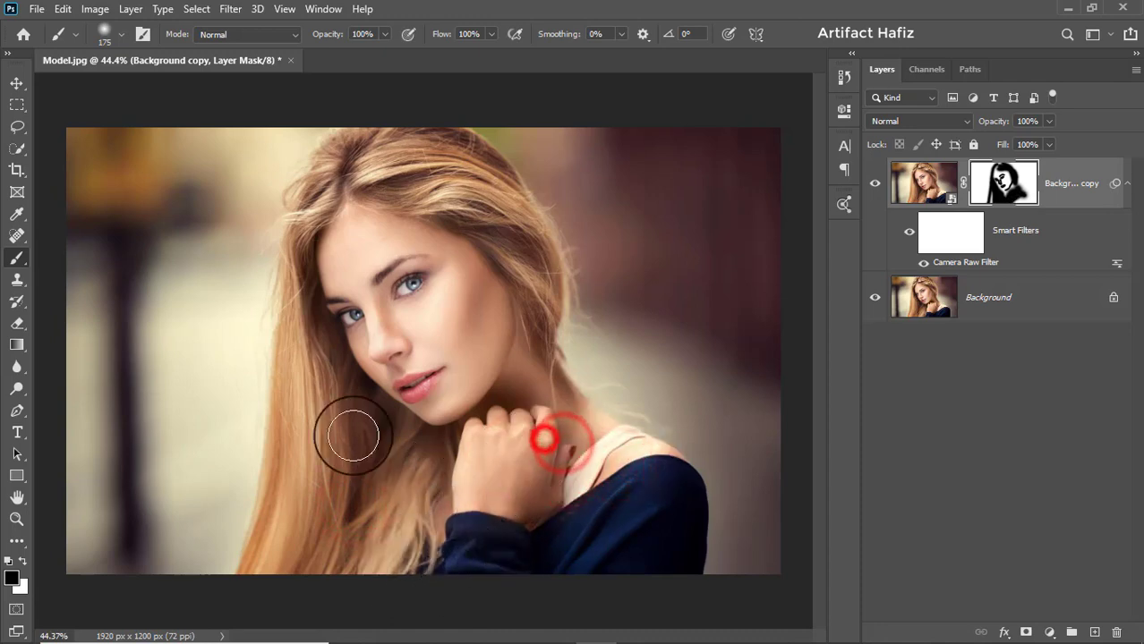
- Touch up the mask along the hair beside the temple with a 100 px black brush
key(bracketleft)
key(bracketleft)
mouse_move(294, 260)
mouse_down()
mouse_move(327, 183)
mouse_move(298, 282)
mouse_move(299, 332)
mouse_up()
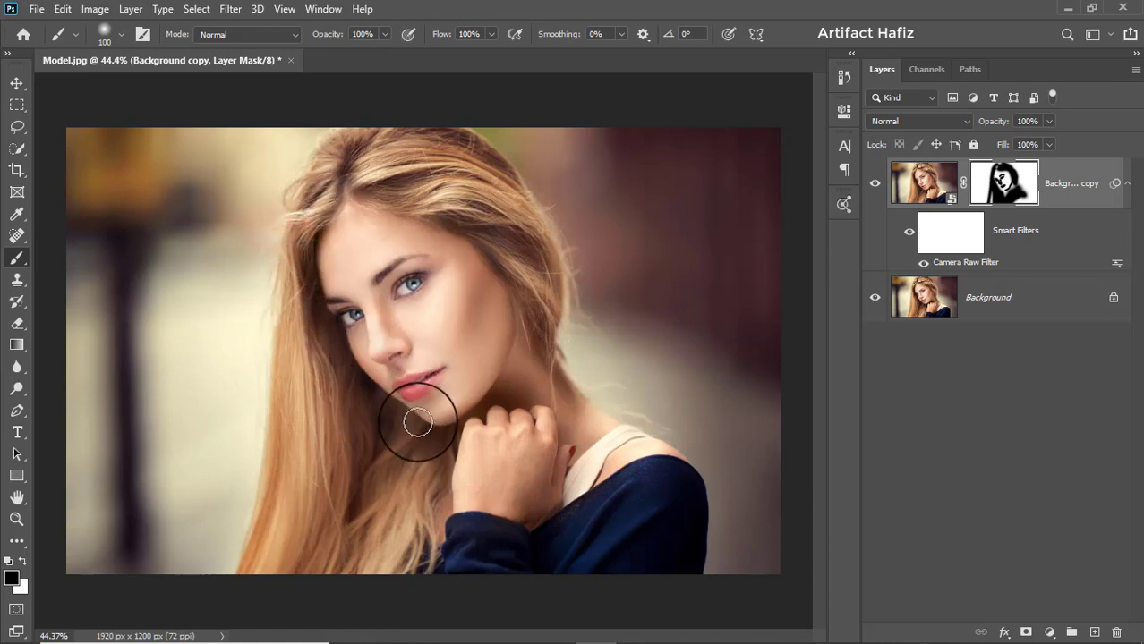
- Add a Color Lookup adjustment above the Background copy layer using the Soft_Warming.look 3D LUT
click(1061, 172)
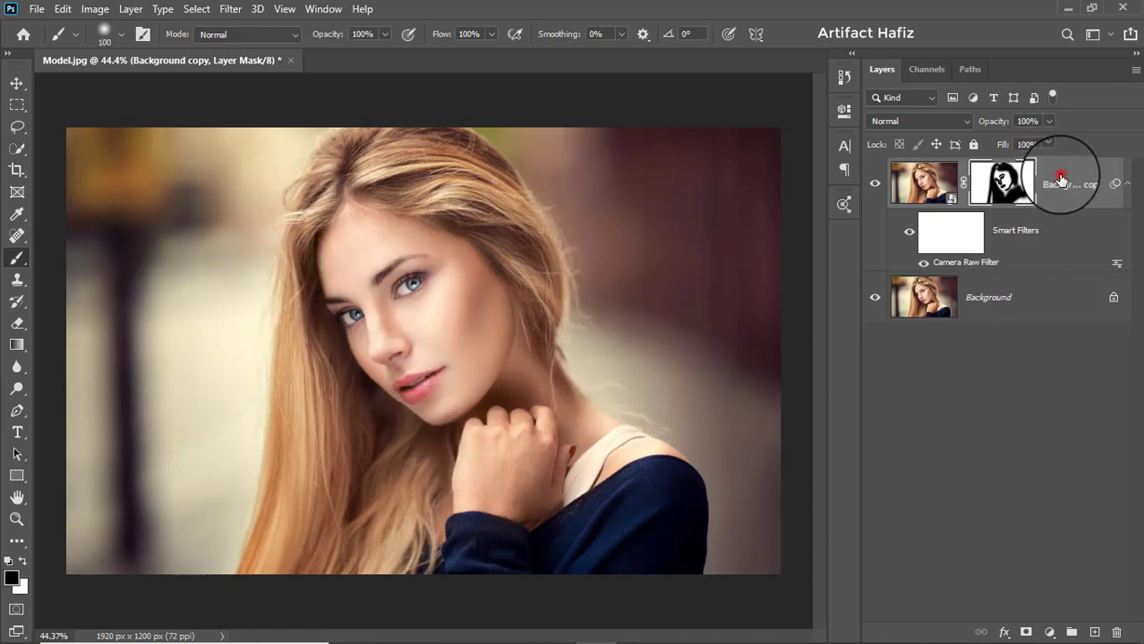
click(1050, 632)
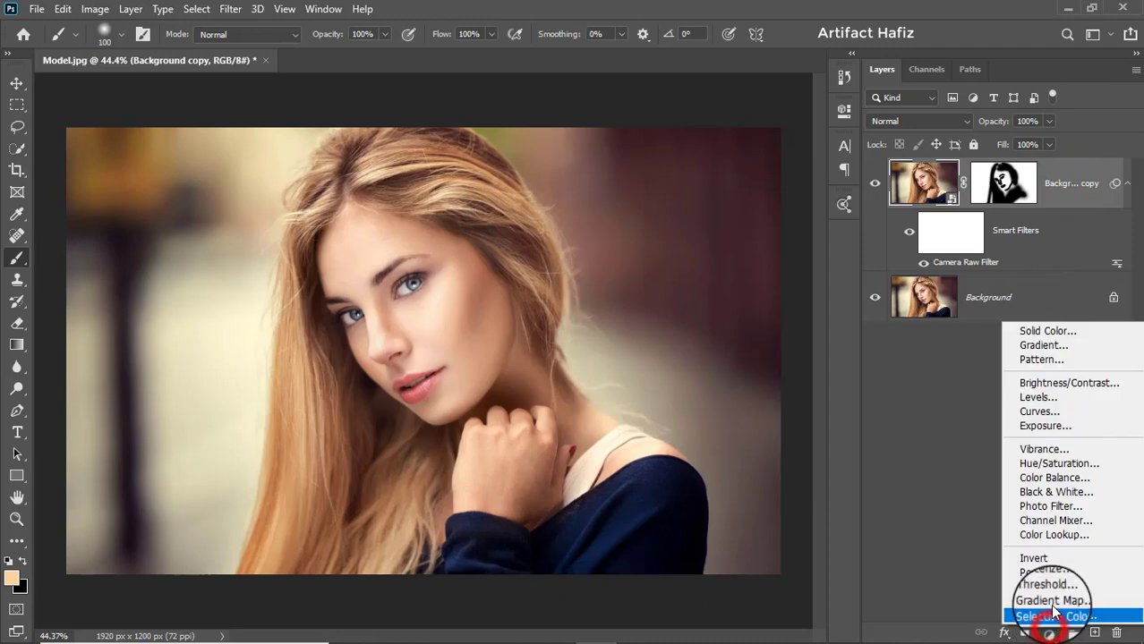
click(1058, 537)
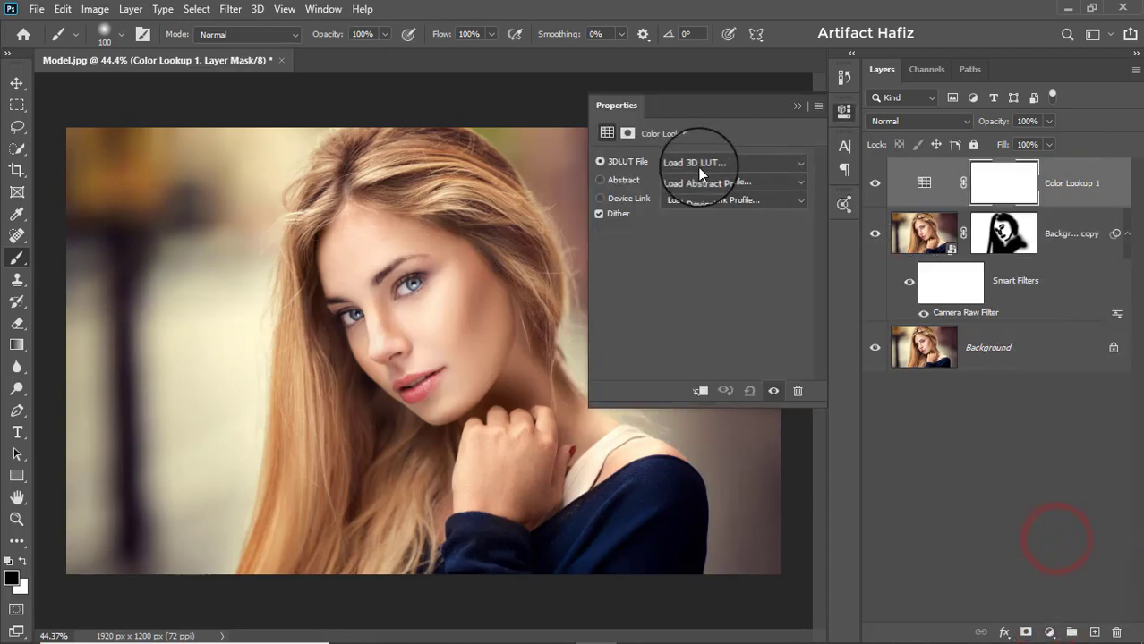
click(698, 165)
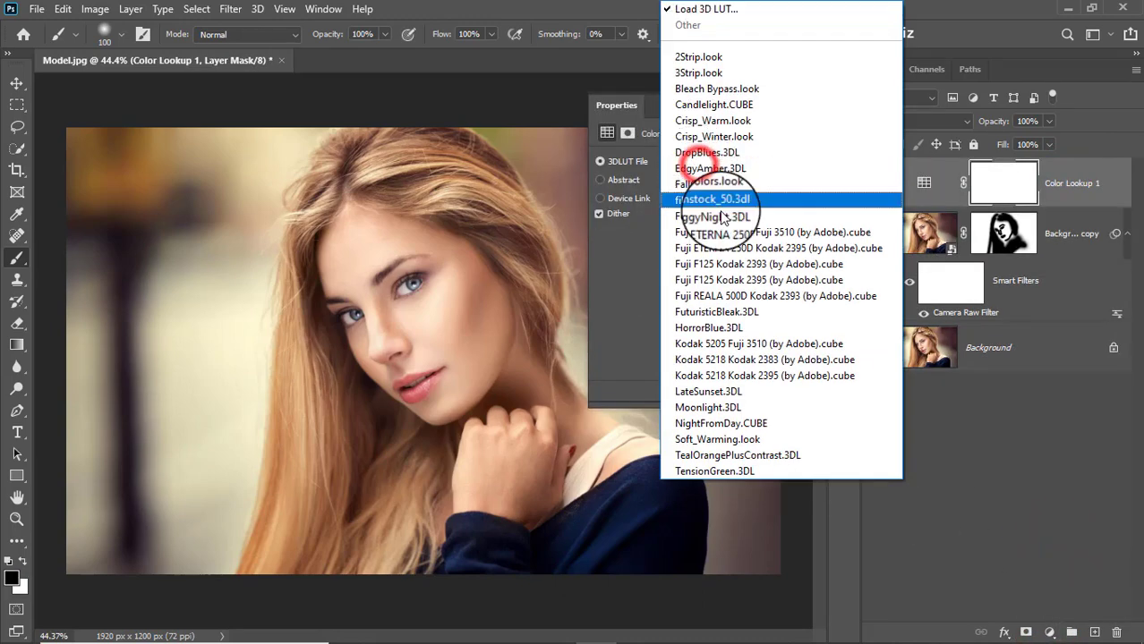
click(746, 439)
click(797, 106)
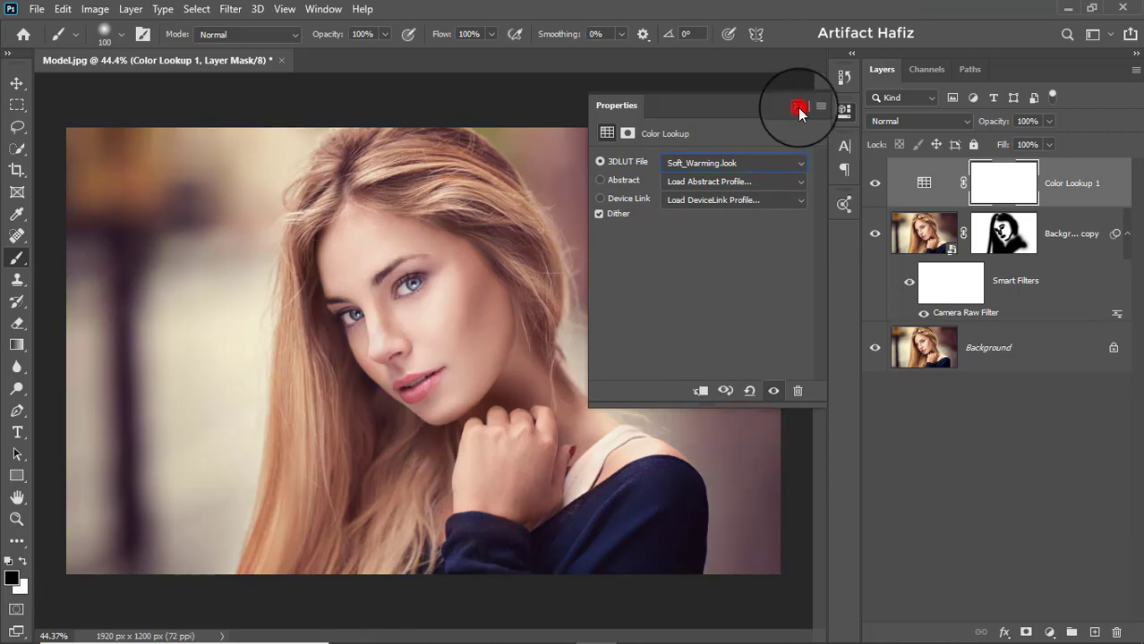
- Set the Color Lookup layer's blend mode to Luminosity and its opacity to 18%
click(884, 121)
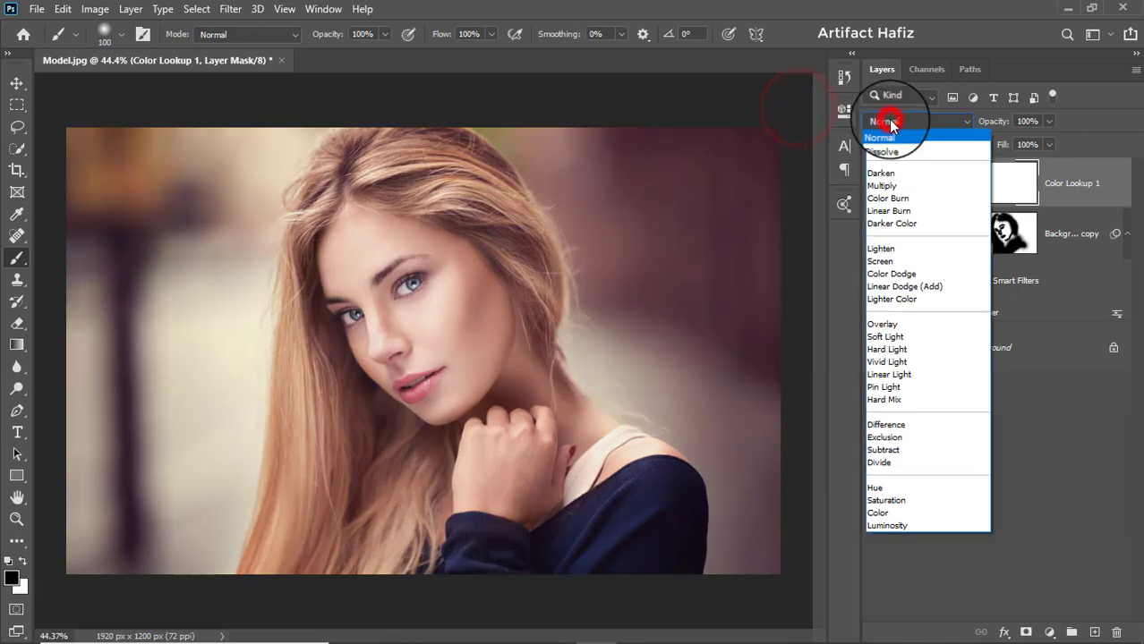
click(897, 526)
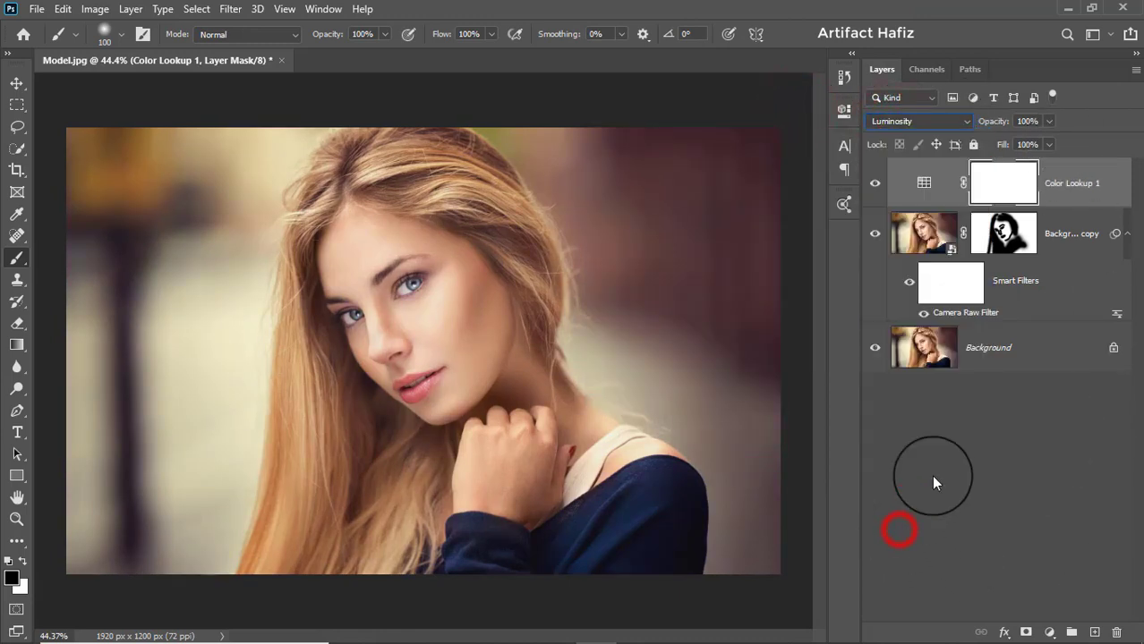
click(1065, 184)
click(1049, 121)
drag(1048, 140, 986, 145)
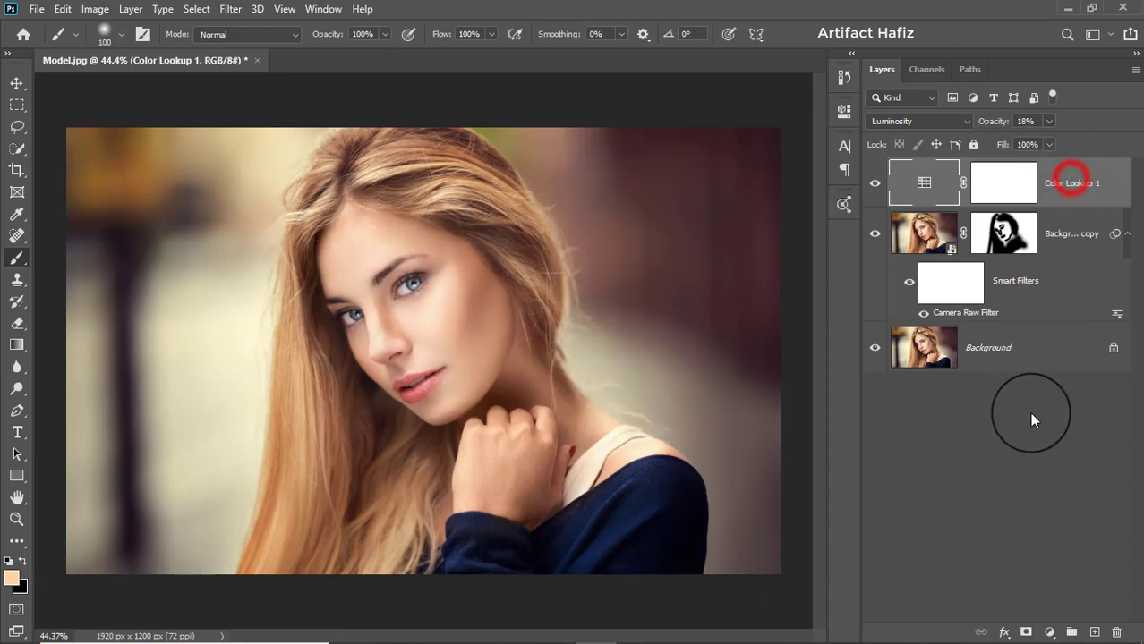
- Add a Curves adjustment layer, anchoring the RGB curve in the shadows and slightly raising it in the highlights
click(1049, 631)
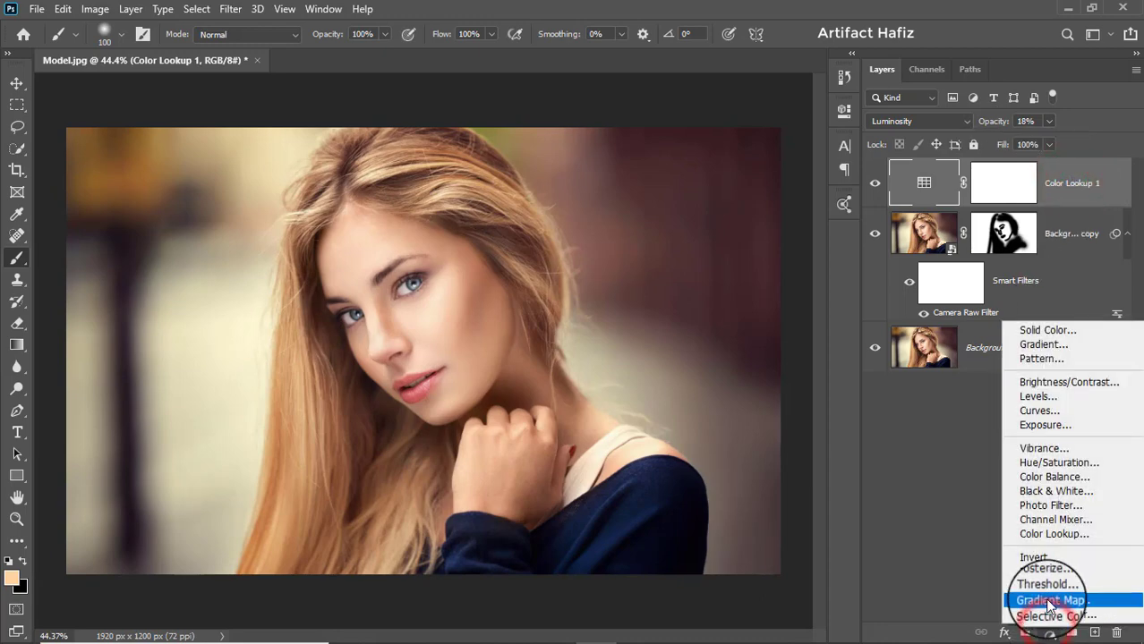
click(1043, 411)
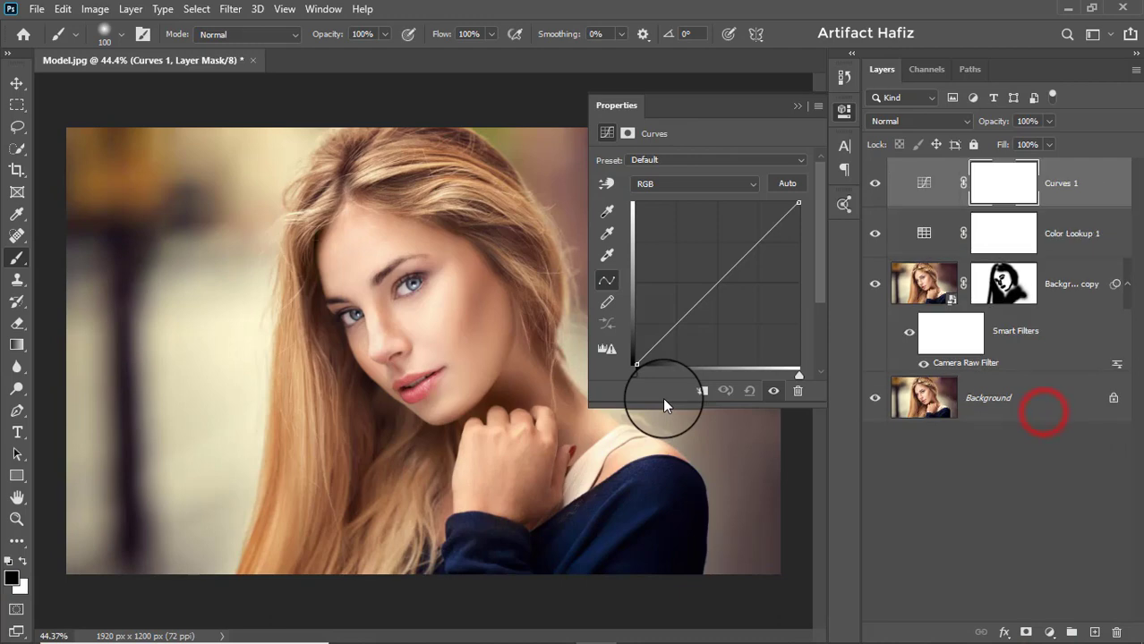
click(676, 326)
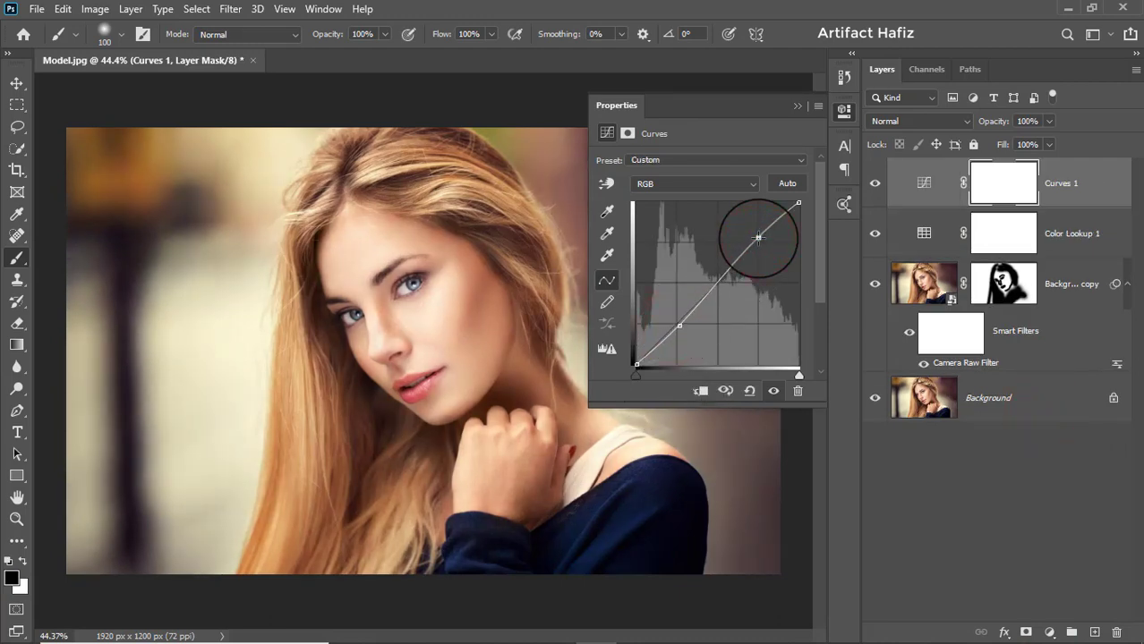
click(796, 107)
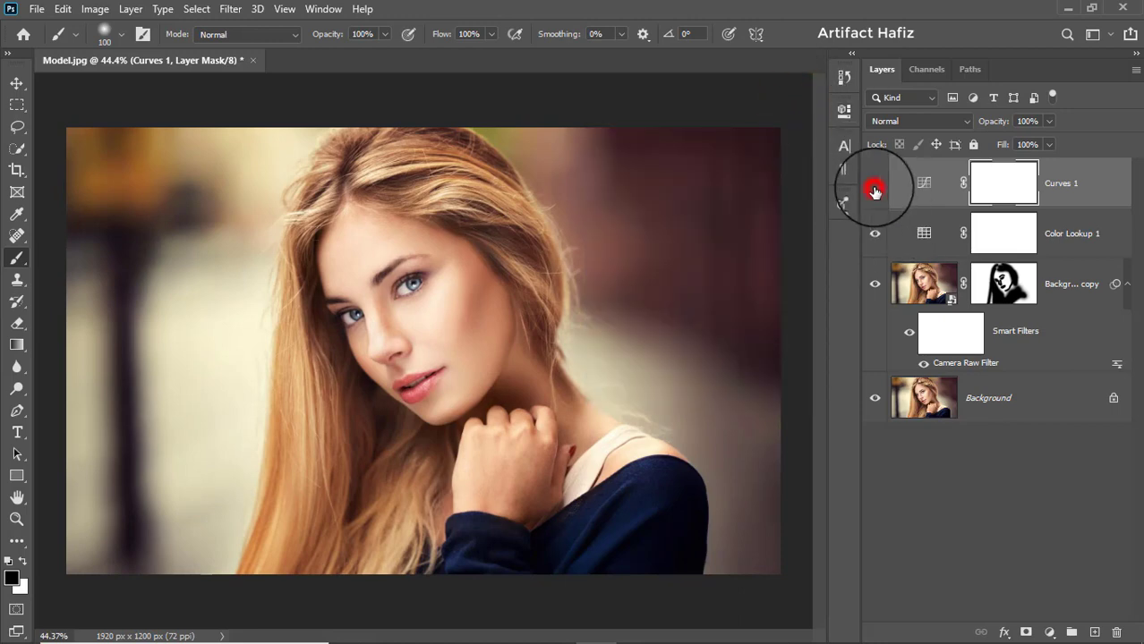
- Set the Curves layer's blend mode to Luminosity, compare it on and off, and set its opacity to 46%
click(875, 185)
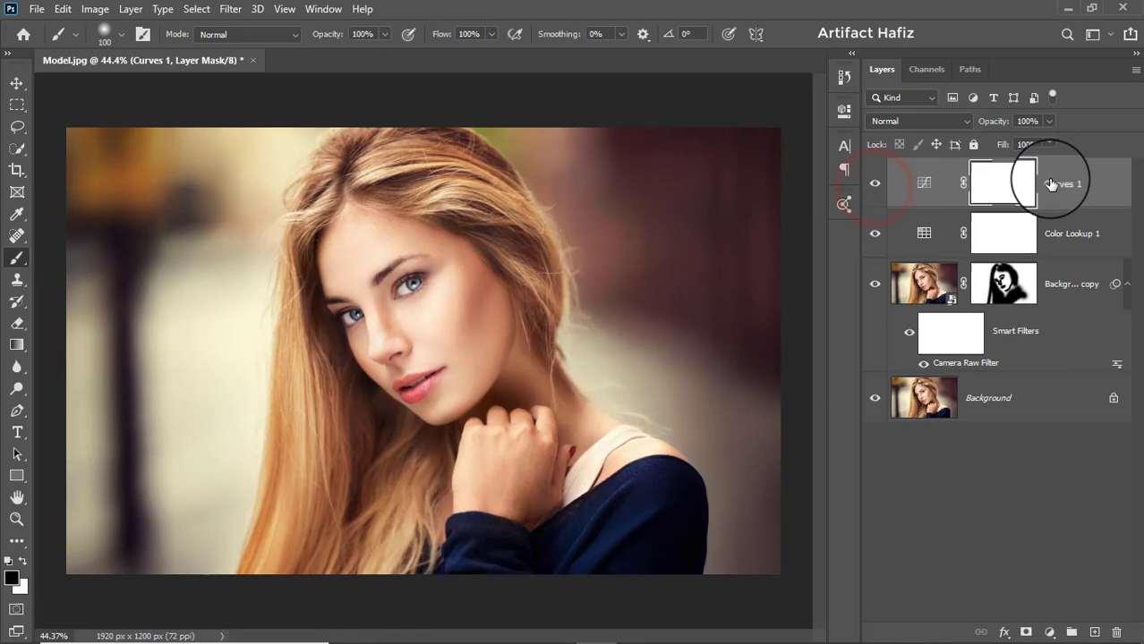
click(929, 121)
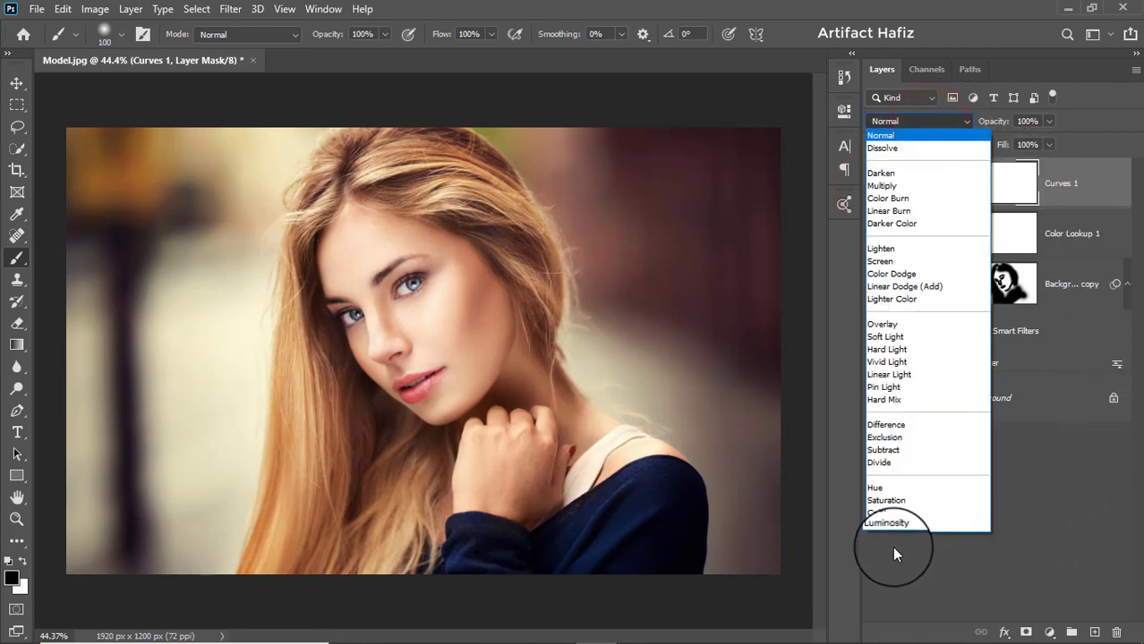
click(886, 524)
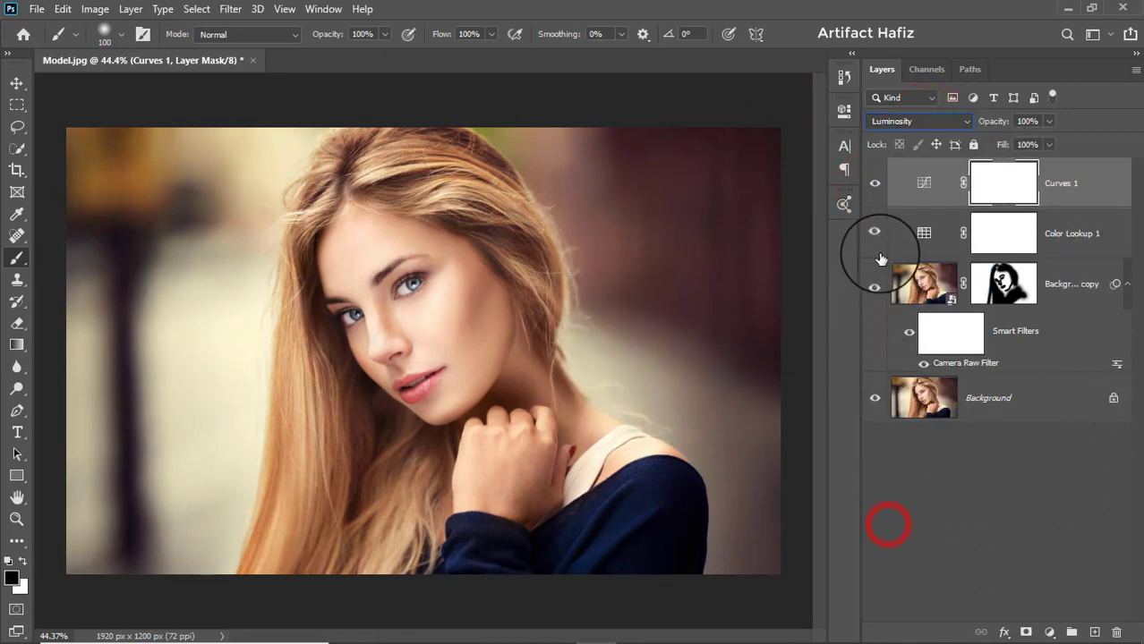
click(875, 185)
click(875, 185)
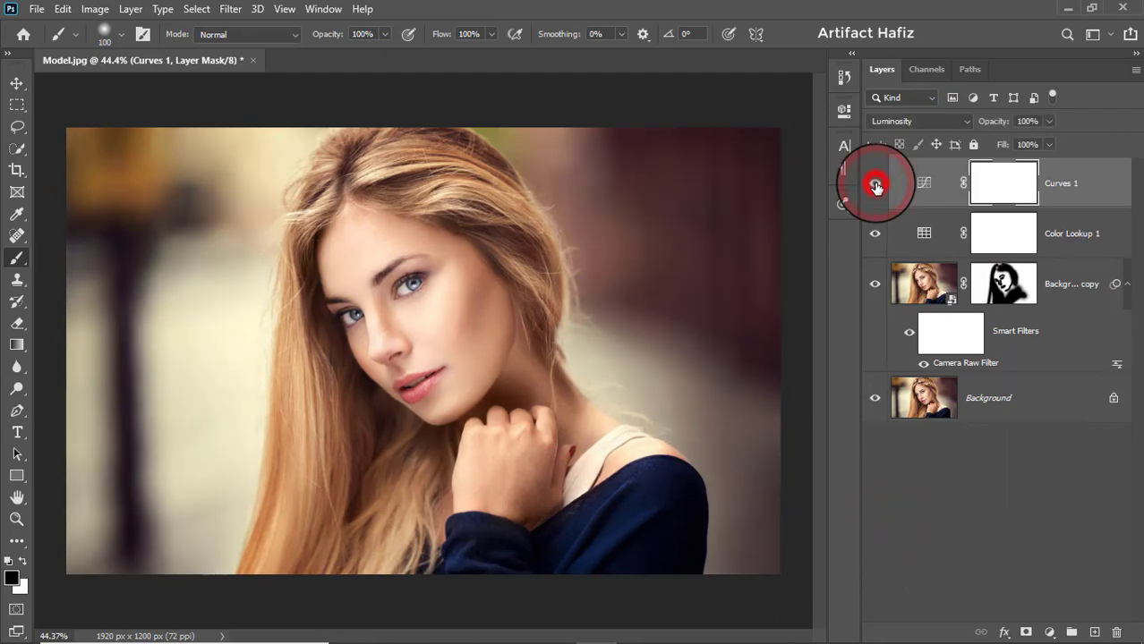
click(1064, 181)
drag(1048, 146, 1008, 142)
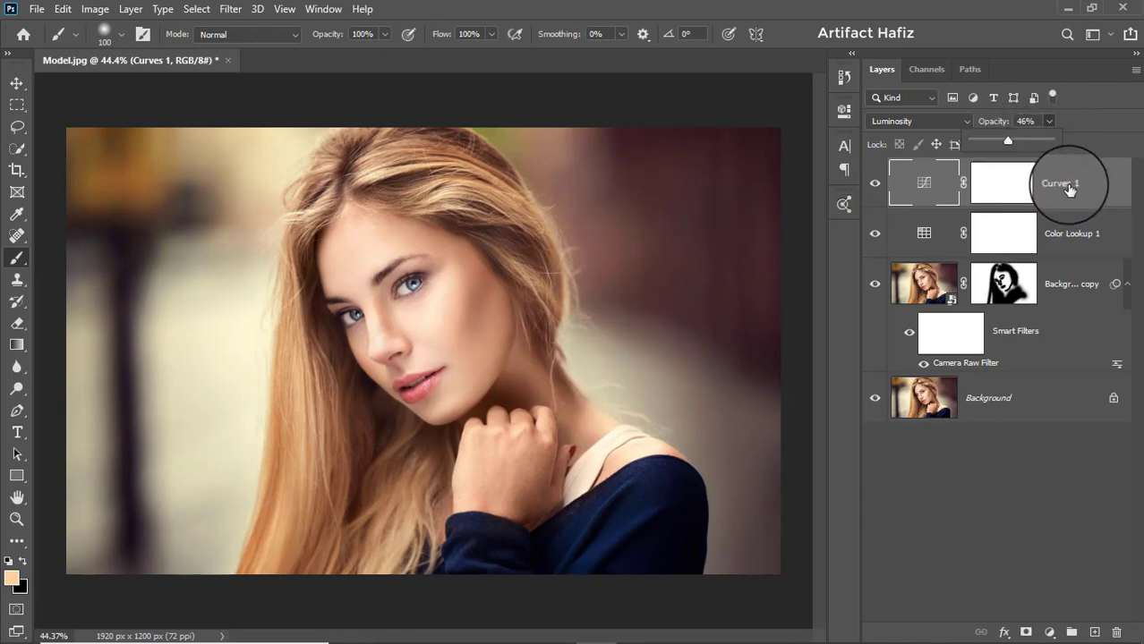
click(1069, 185)
- Add a Levels adjustment layer with the black input level at 2 and the white input level at 254
click(1051, 631)
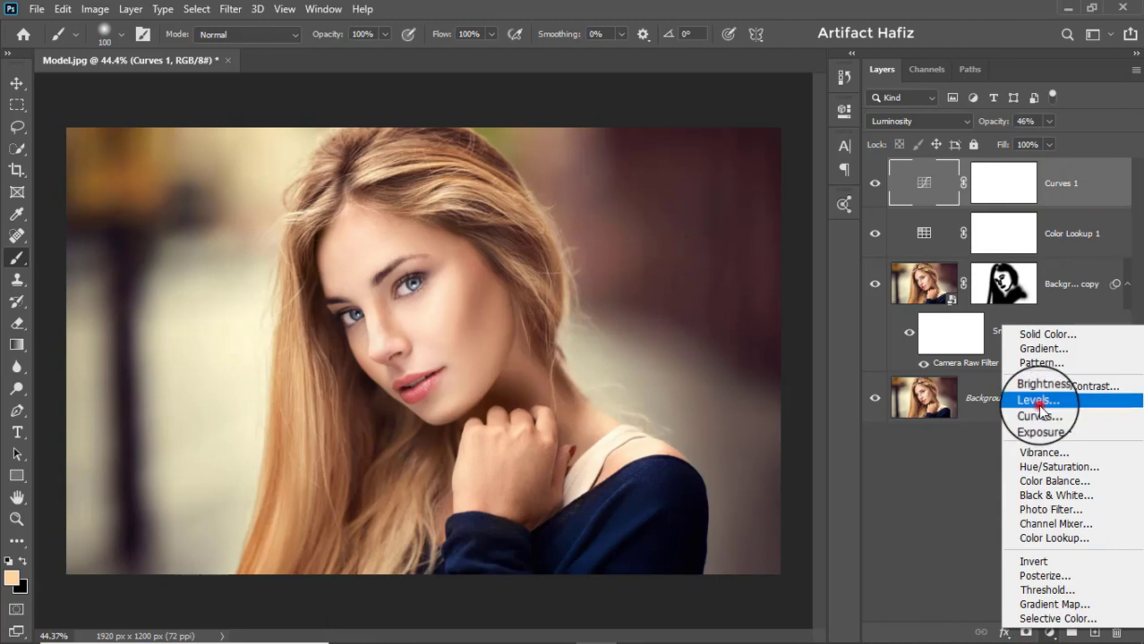
click(1036, 400)
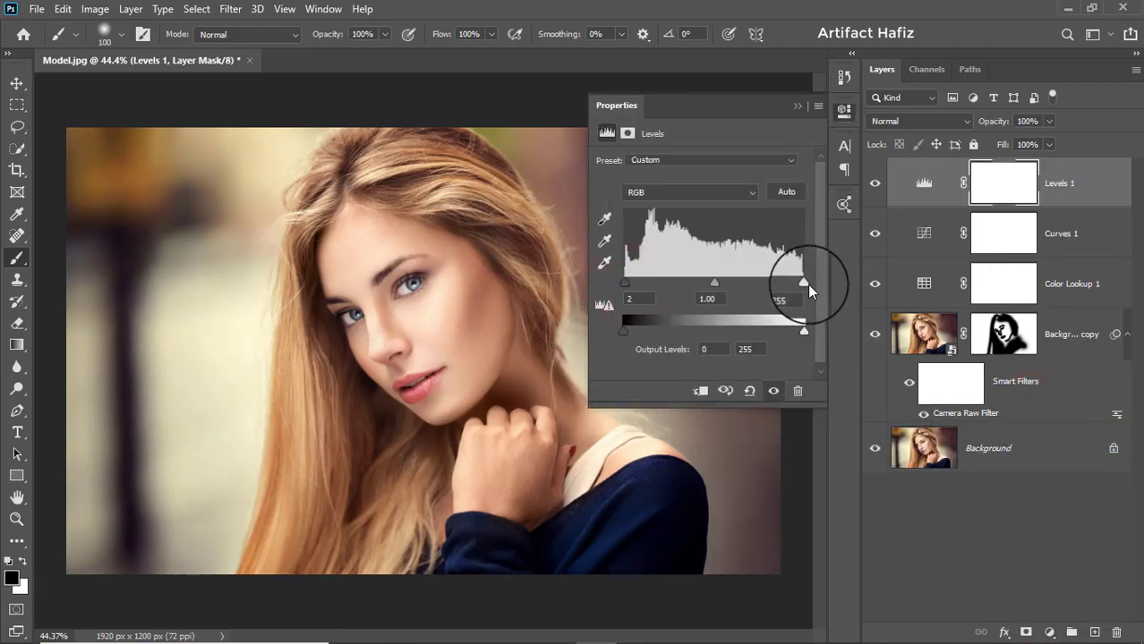
drag(805, 284, 804, 284)
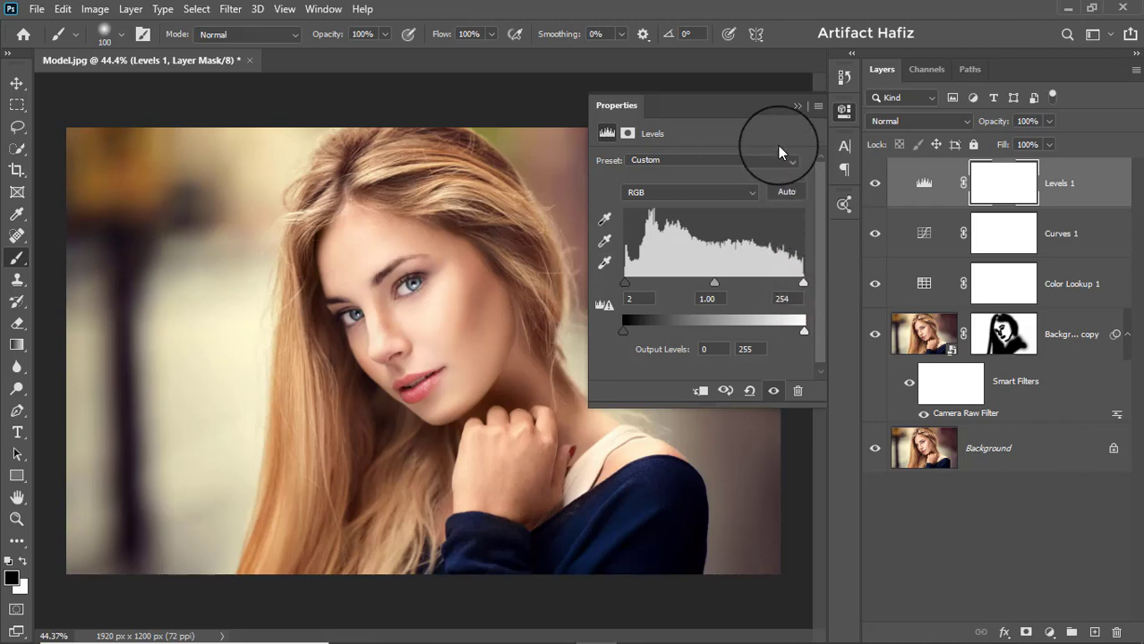
- Add a Gradient Map adjustment layer above the Levels layer and open its gradient for editing
click(794, 299)
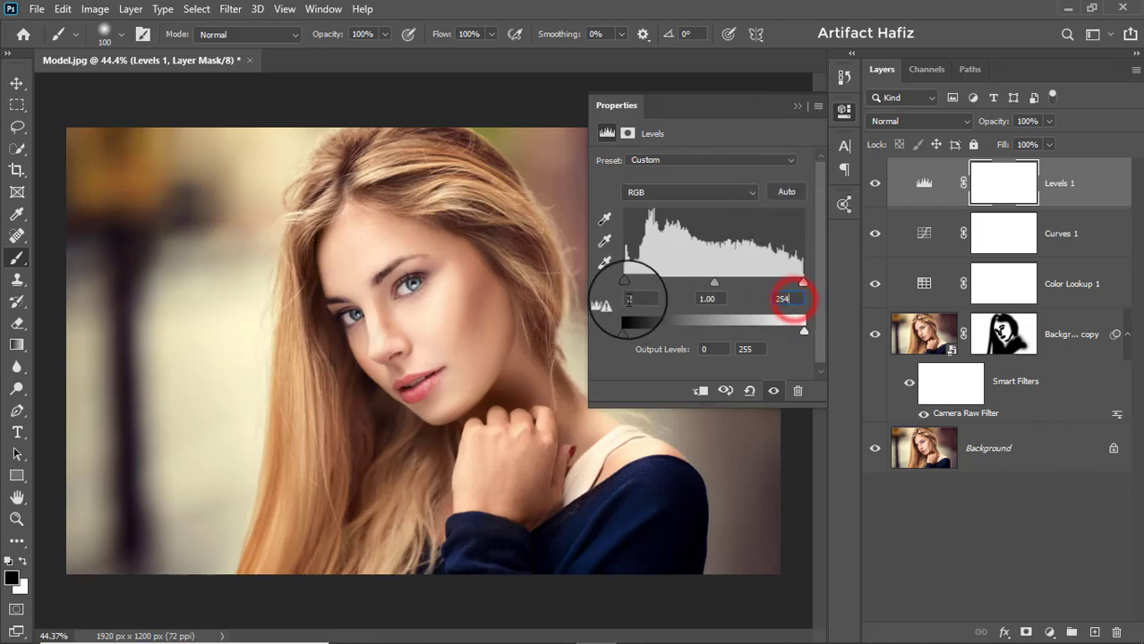
click(794, 110)
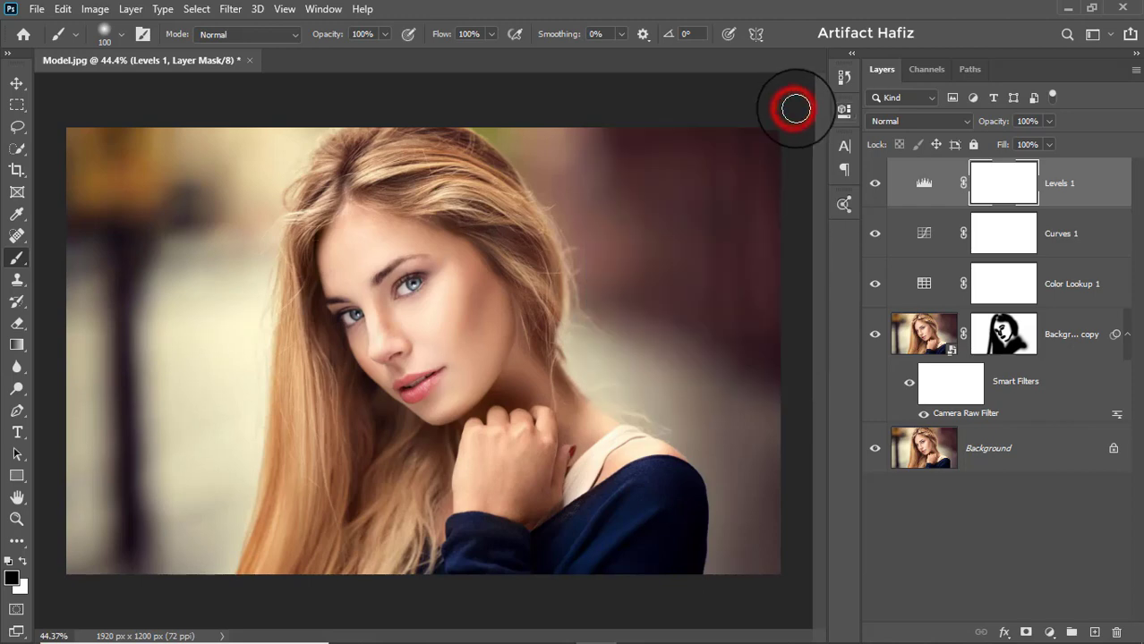
click(1088, 181)
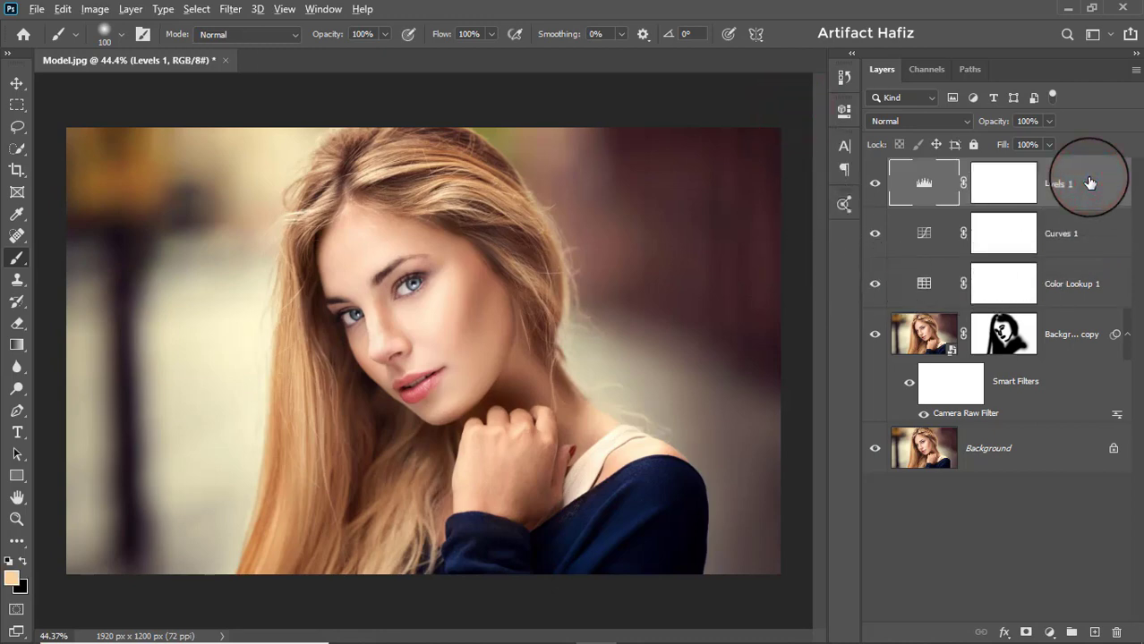
click(1050, 629)
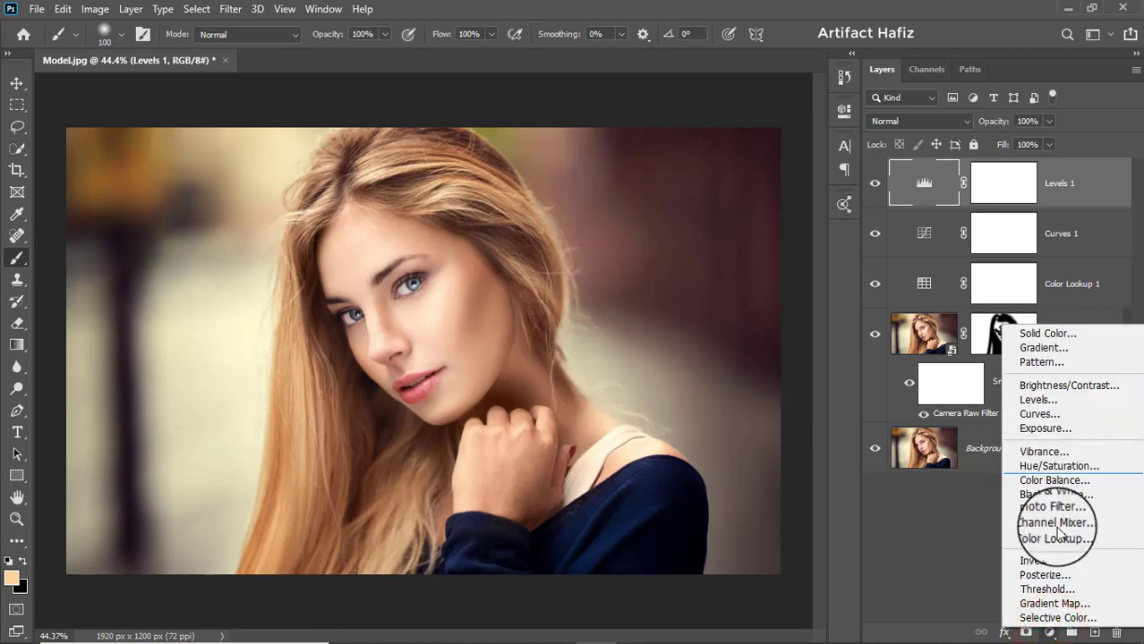
click(1054, 603)
click(708, 169)
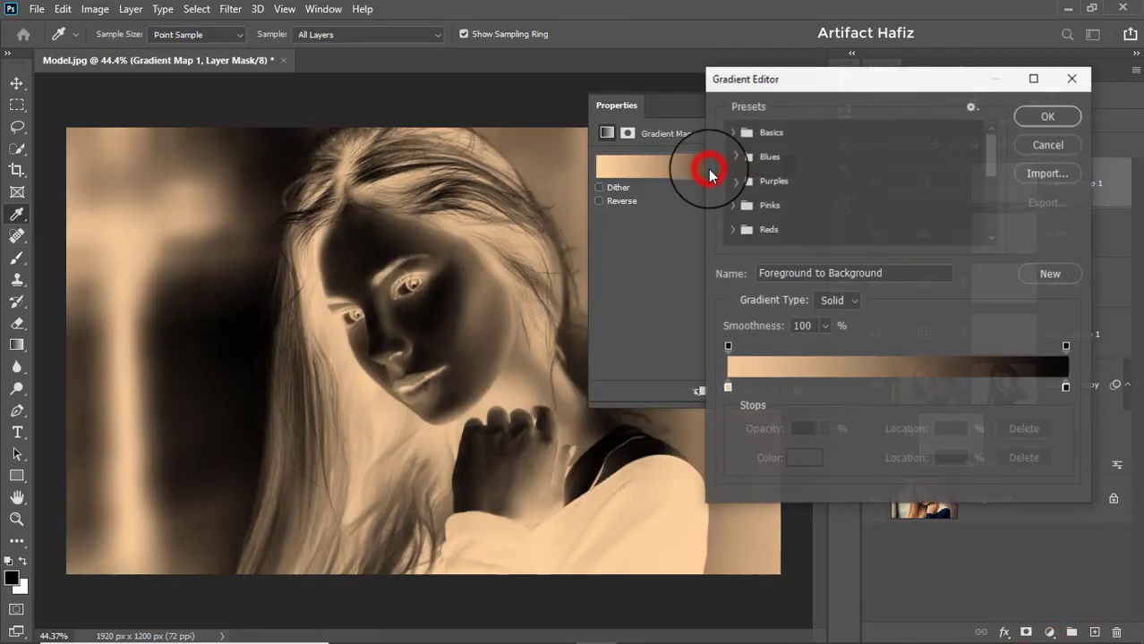
- Load the Red_07 preset from the Reds group into the gradient map and remove its middle pink color stop
click(733, 154)
scroll(736, 177, down, 4)
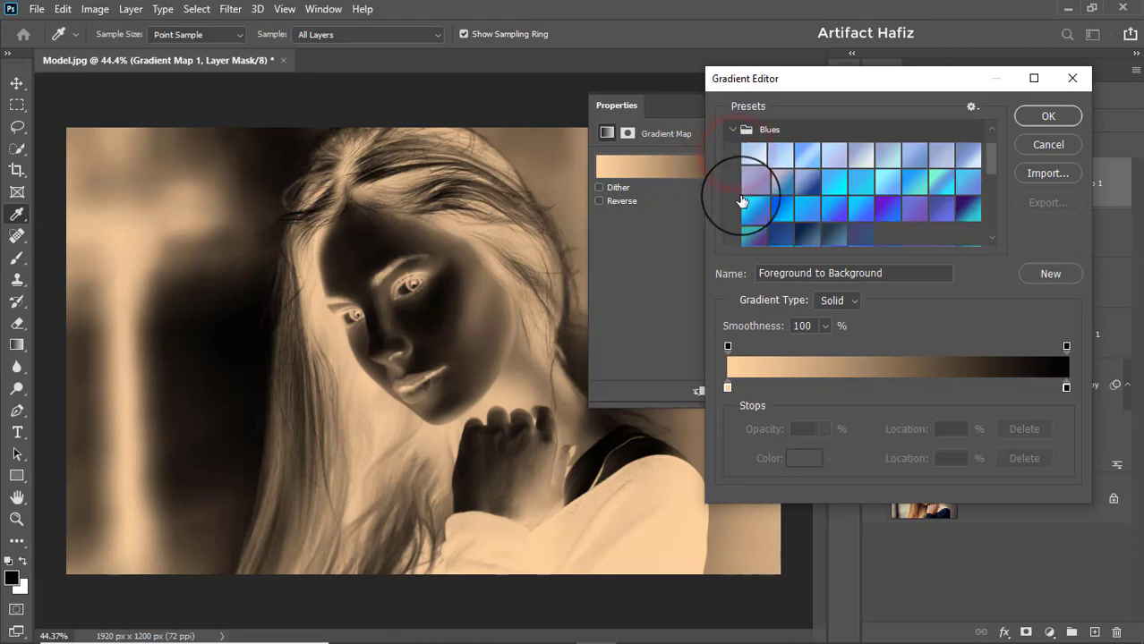
click(728, 229)
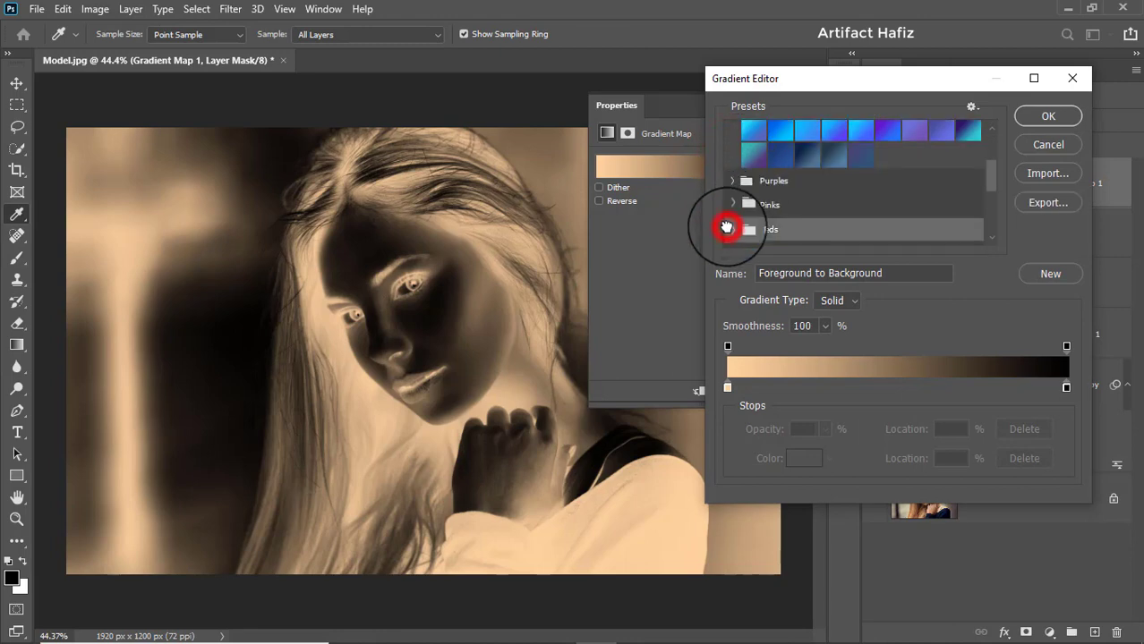
scroll(751, 230, down, 1)
click(734, 190)
scroll(912, 181, down, 1)
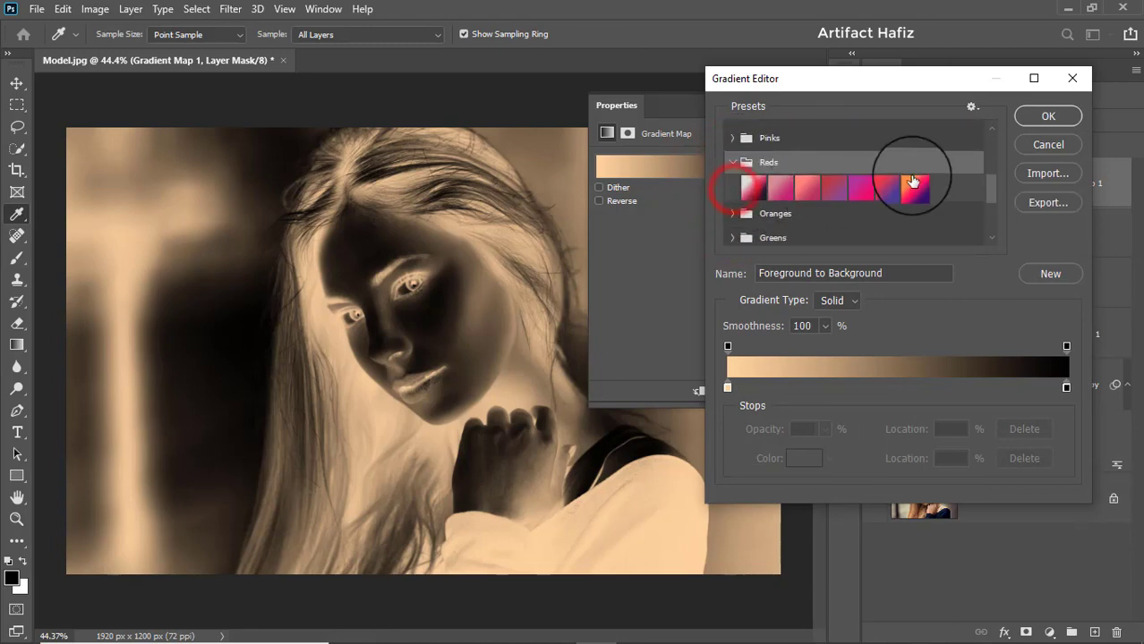
click(915, 186)
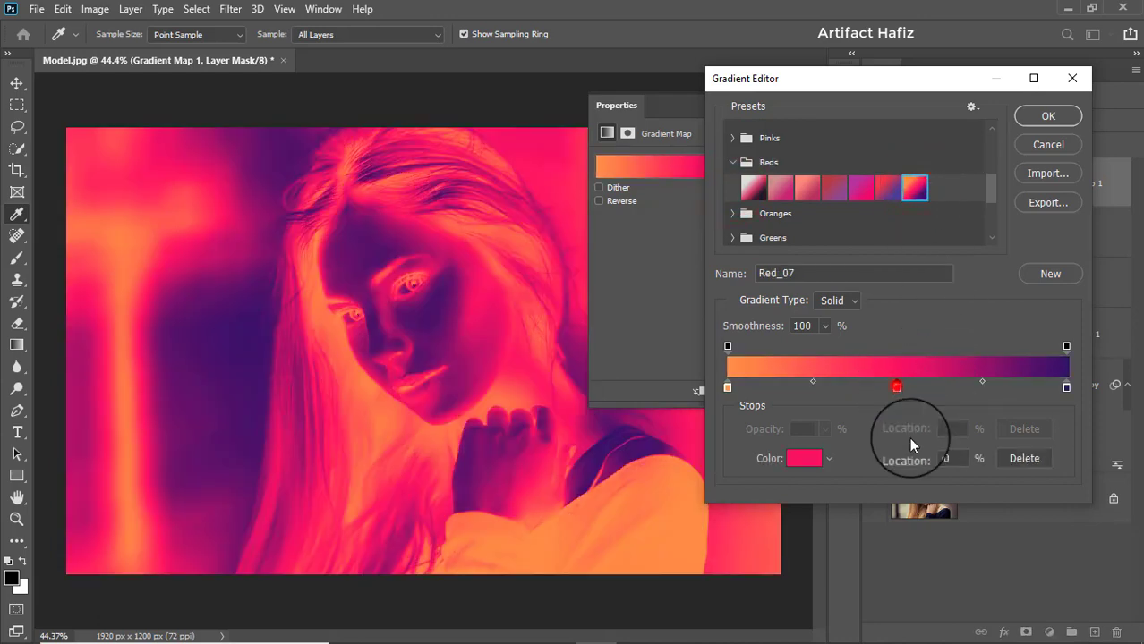
drag(896, 386, 908, 456)
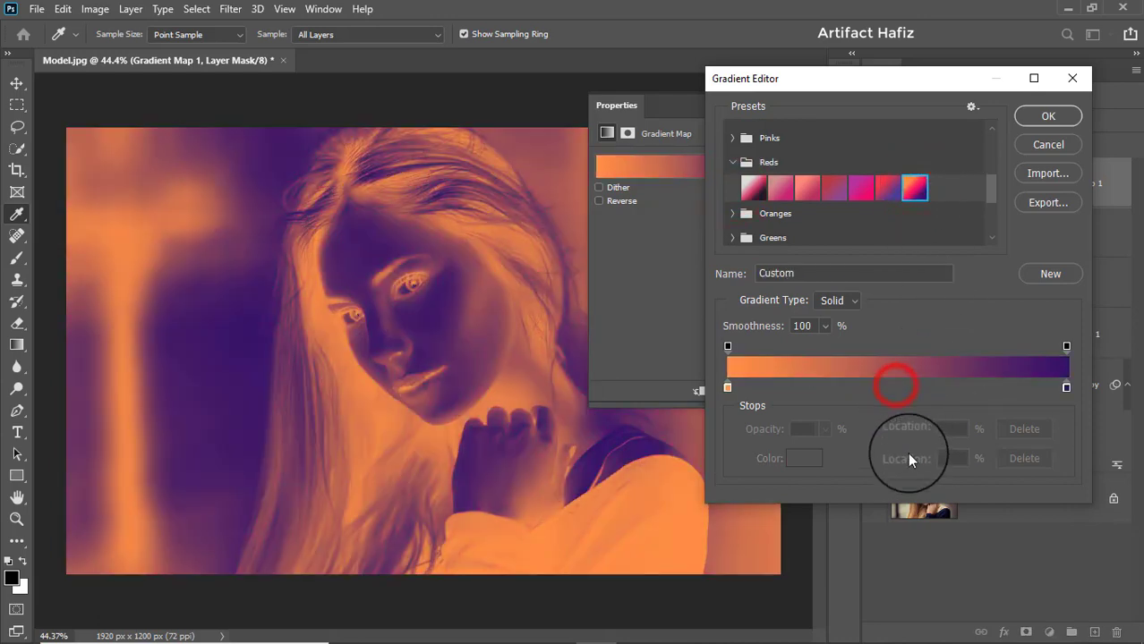
- Change the gradient map's starting color stop to saturated orange ff6500
click(728, 388)
click(801, 457)
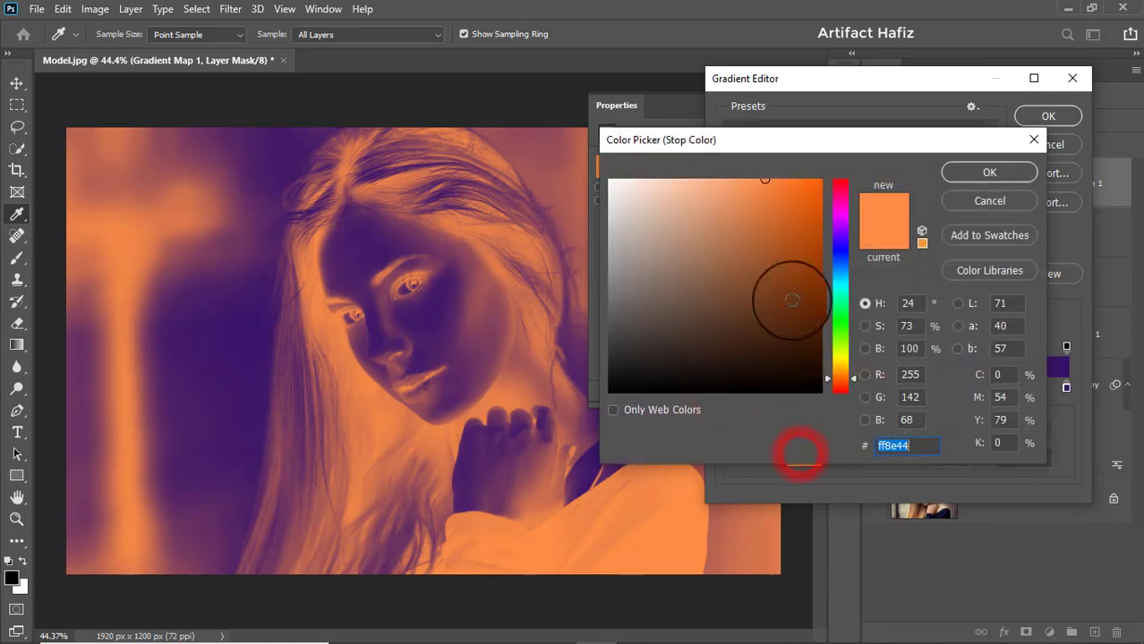
click(759, 230)
drag(848, 171, 869, 152)
mouse_move(791, 231)
mouse_down()
mouse_move(758, 290)
mouse_move(701, 154)
mouse_move(834, 172)
mouse_up()
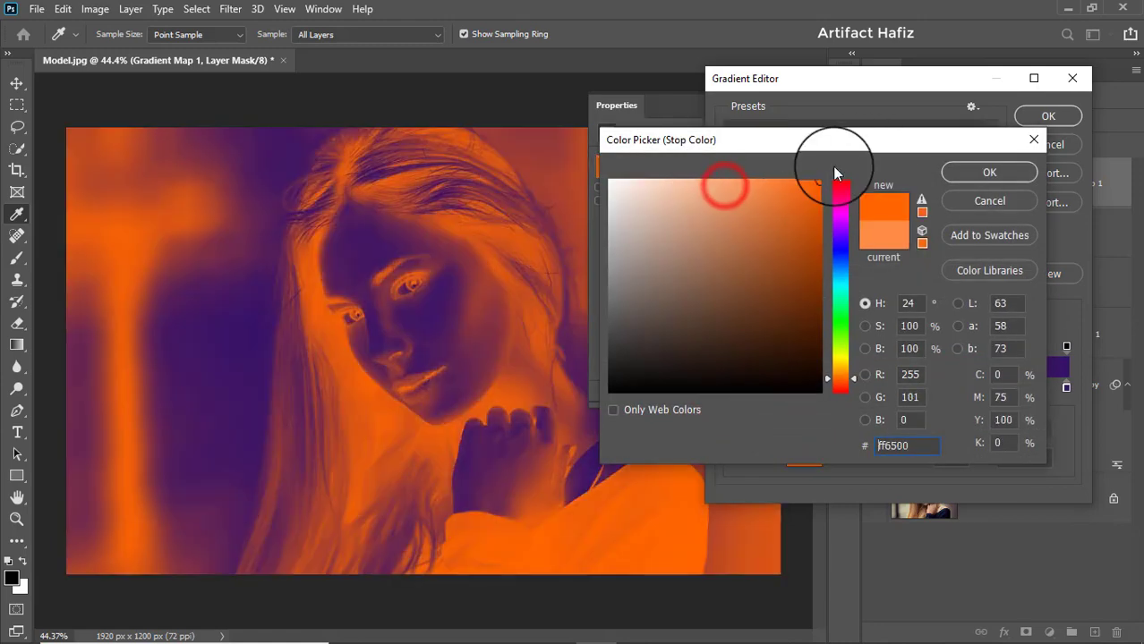
click(977, 174)
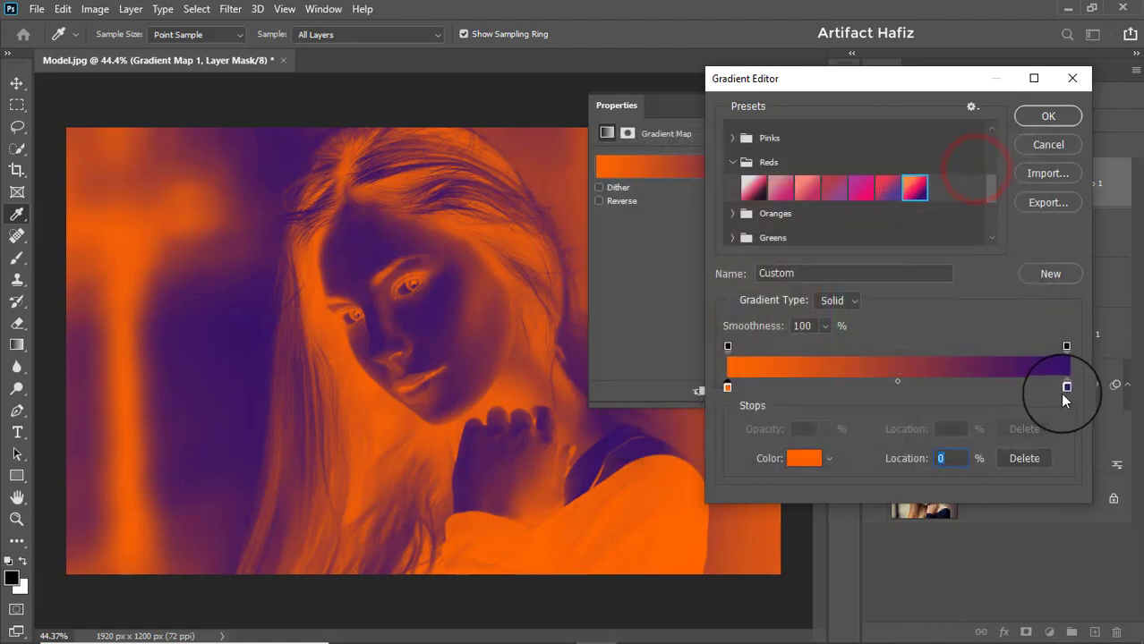
- Change the gradient map's ending color stop to cyan 00f6ff and accept the edited gradient
click(1065, 387)
click(804, 459)
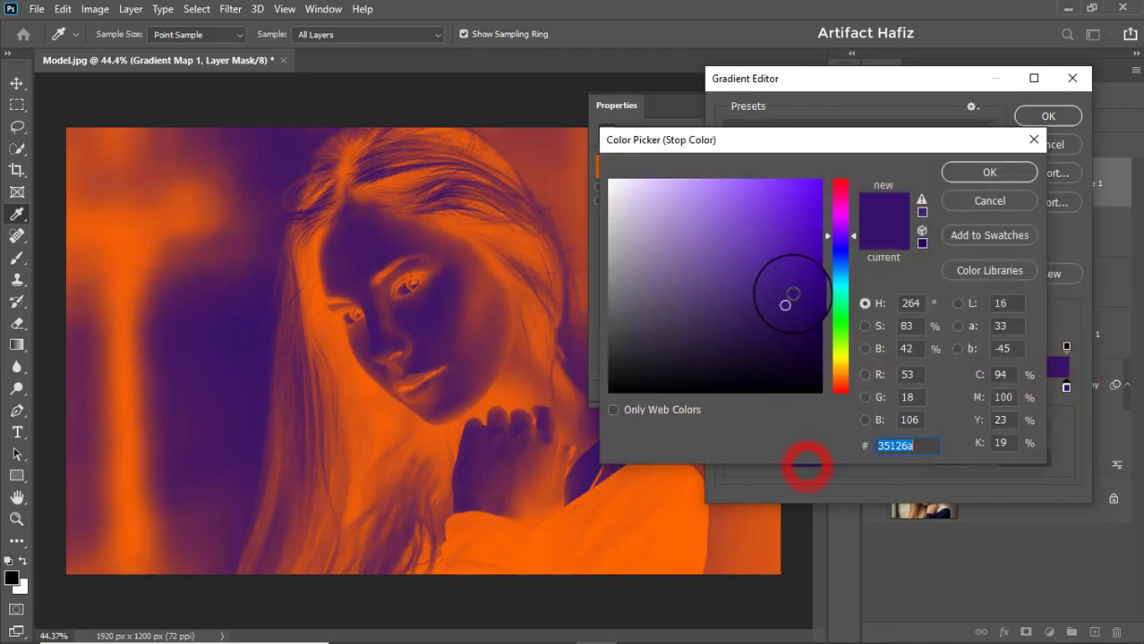
mouse_move(787, 292)
mouse_down()
mouse_move(694, 317)
mouse_move(731, 295)
mouse_up()
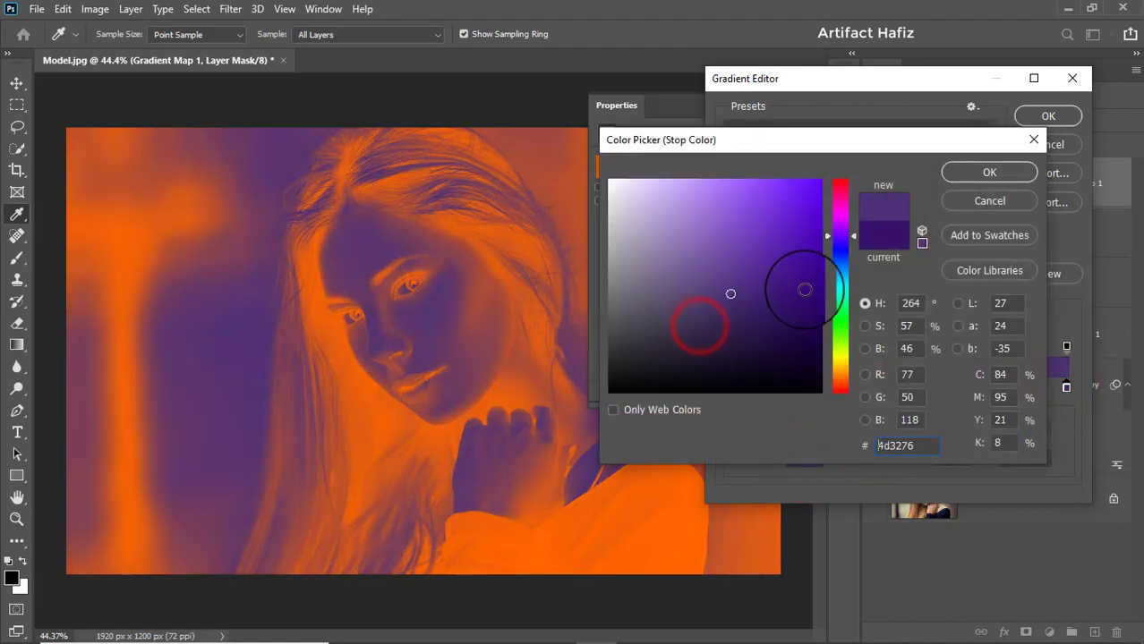
drag(846, 268, 843, 307)
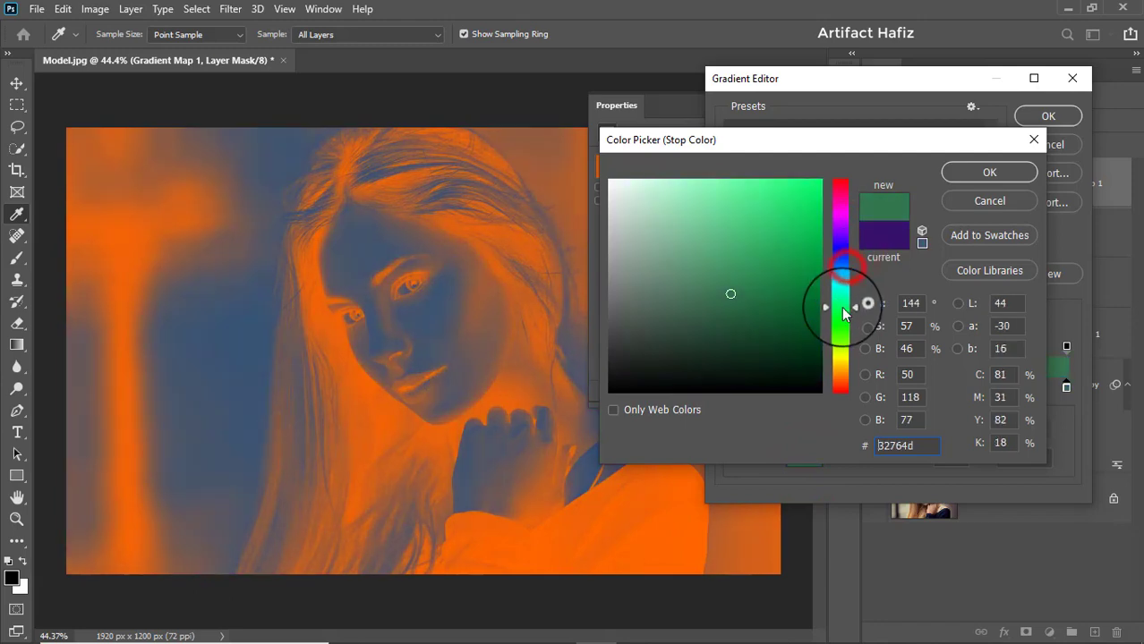
mouse_move(766, 302)
mouse_down()
mouse_move(812, 191)
mouse_move(842, 159)
mouse_up()
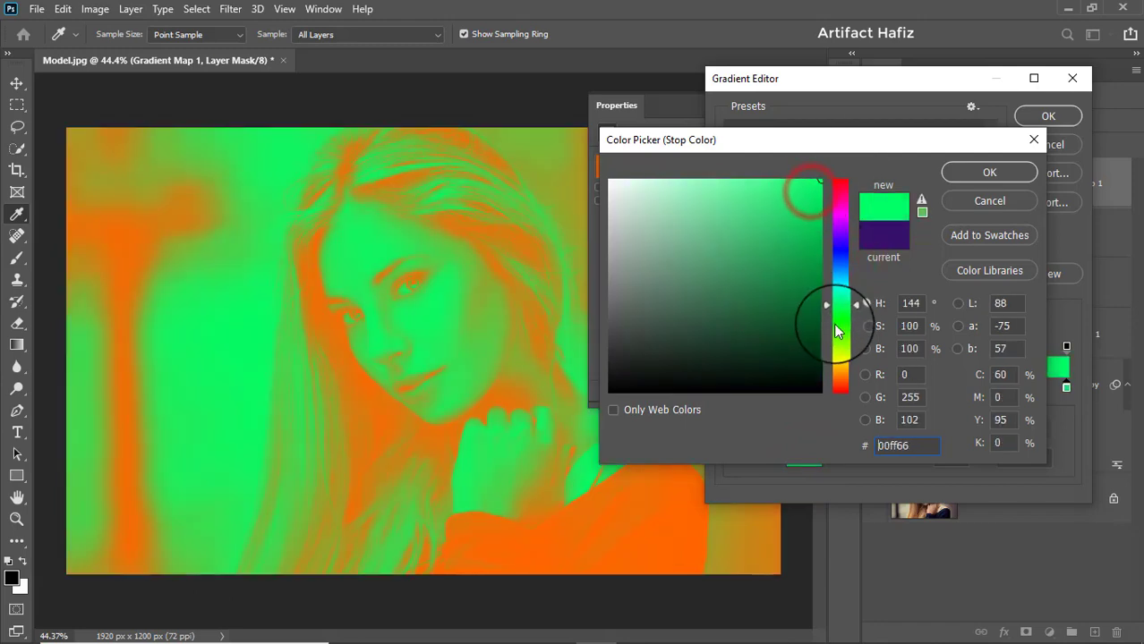
mouse_move(842, 306)
mouse_down()
mouse_move(843, 361)
mouse_move(841, 232)
mouse_move(850, 240)
mouse_move(844, 320)
mouse_move(850, 297)
mouse_up()
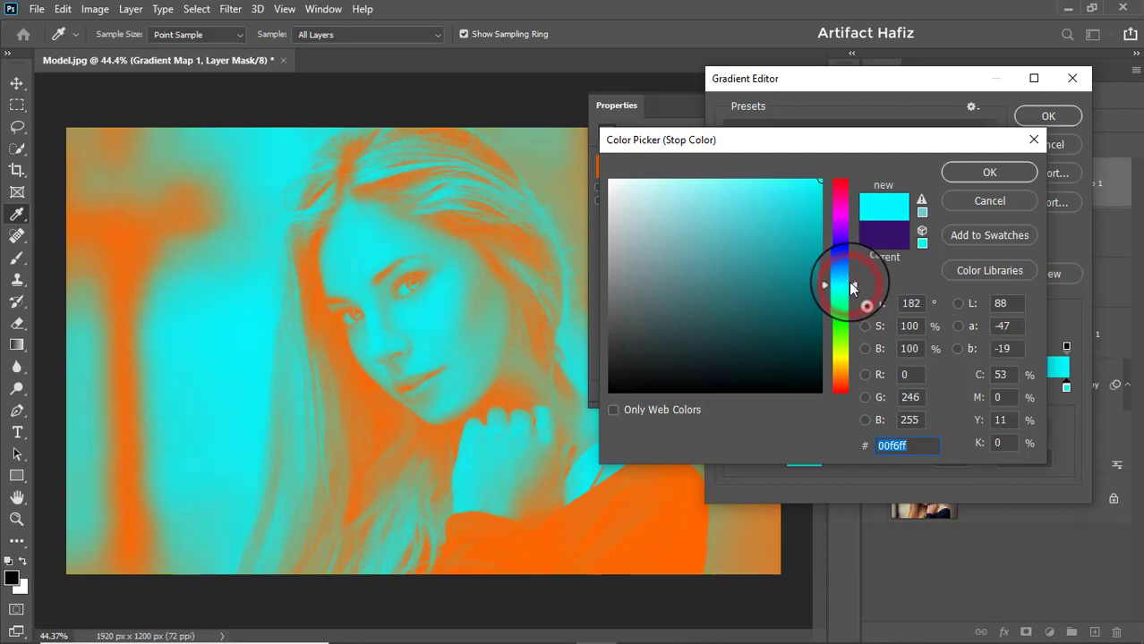
click(987, 170)
click(1038, 116)
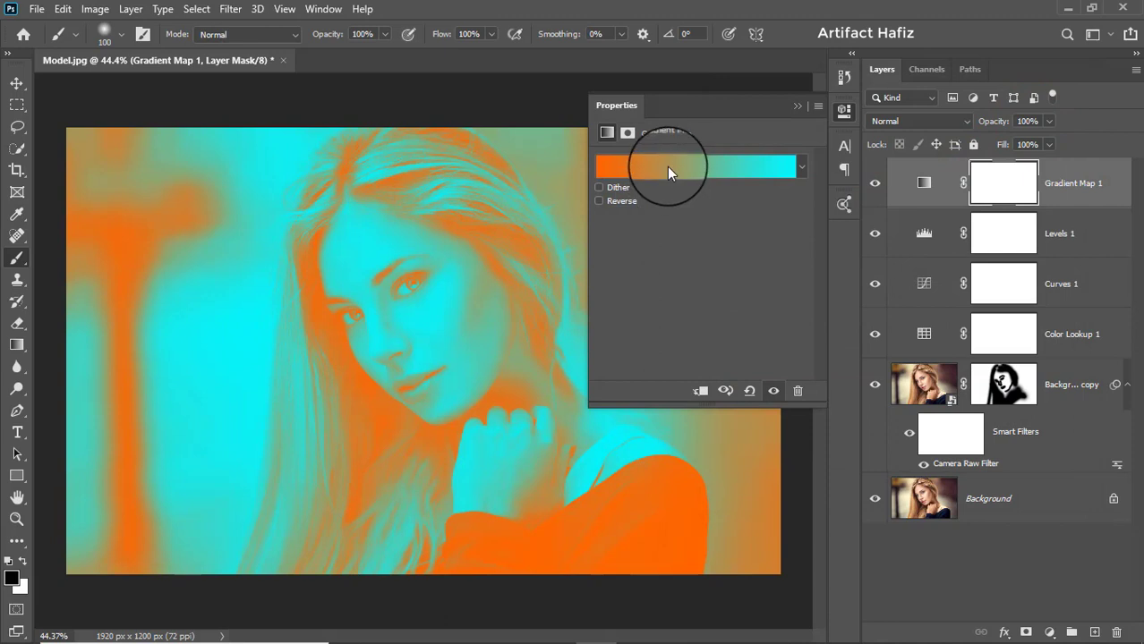
- Reverse the gradient of the Gradient Map layer
click(797, 107)
click(922, 183)
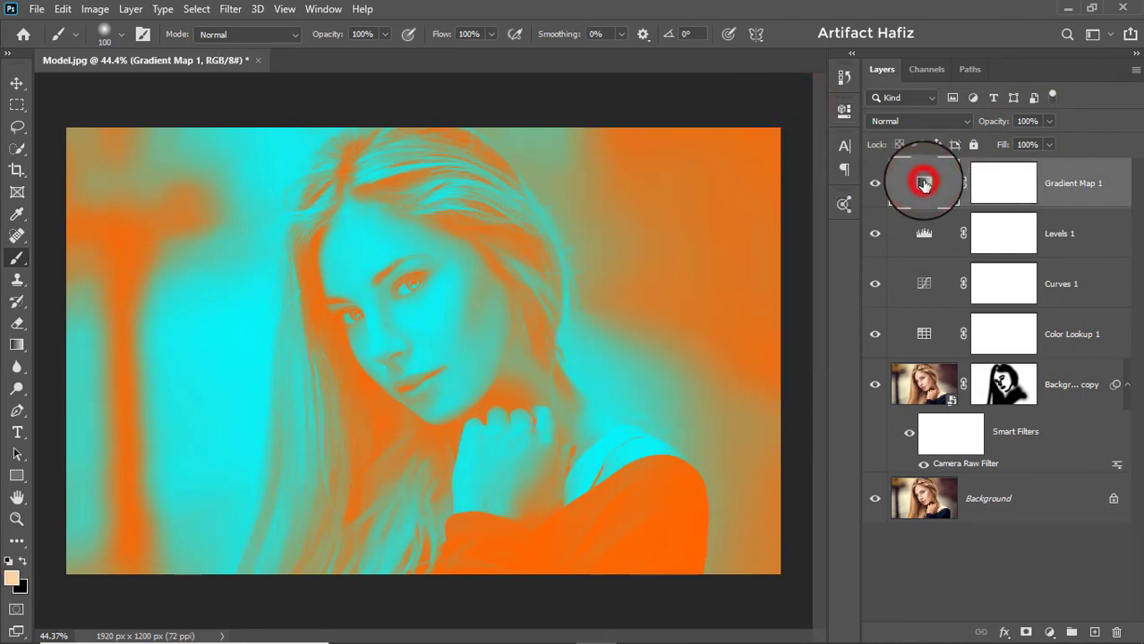
double_click(924, 184)
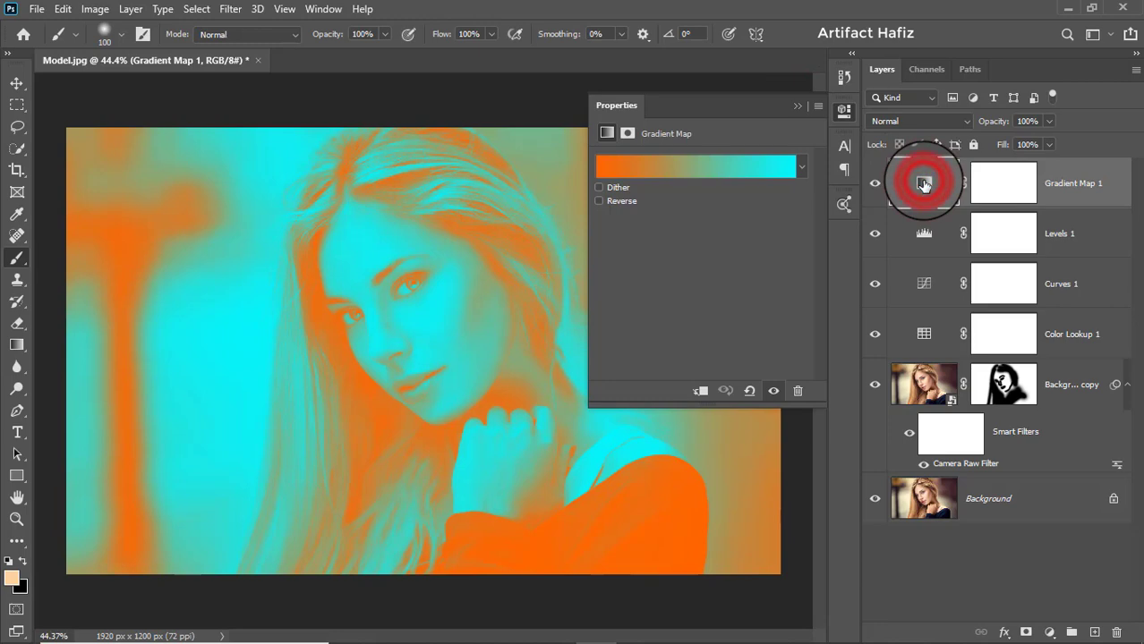
click(598, 201)
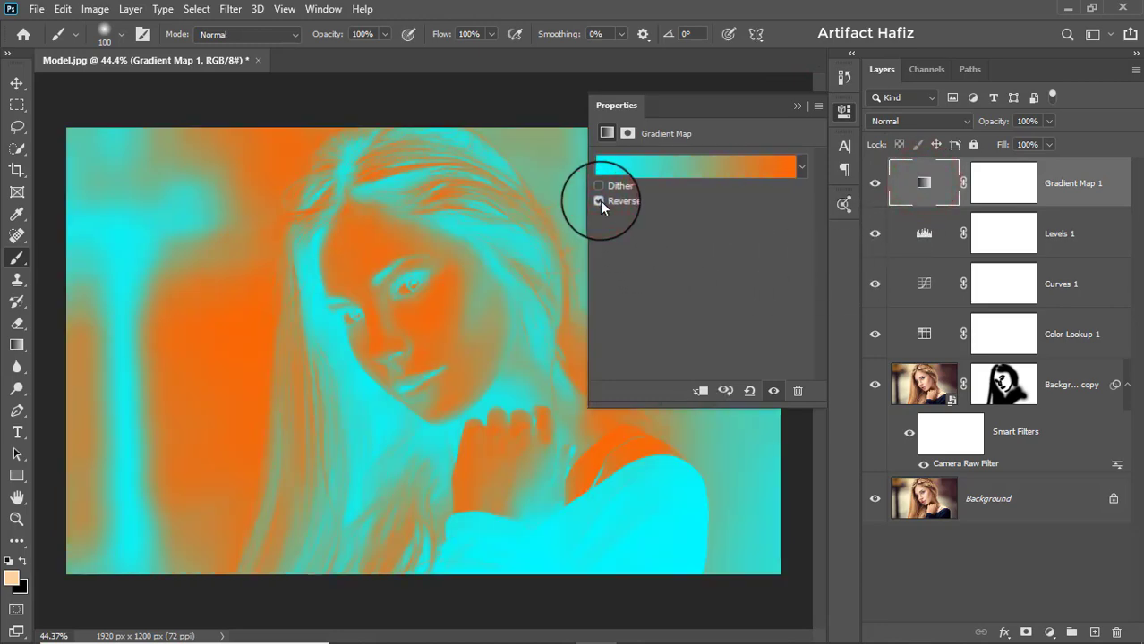
click(797, 105)
- Set the Gradient Map layer's blend mode to Screen and its opacity to 8%
click(895, 122)
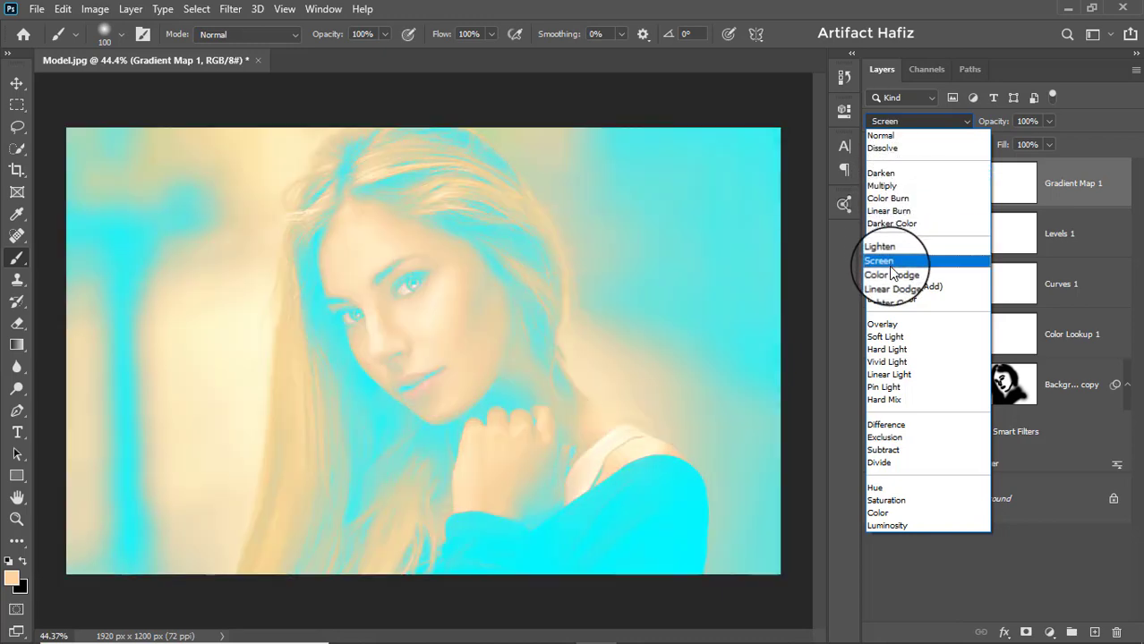
click(891, 264)
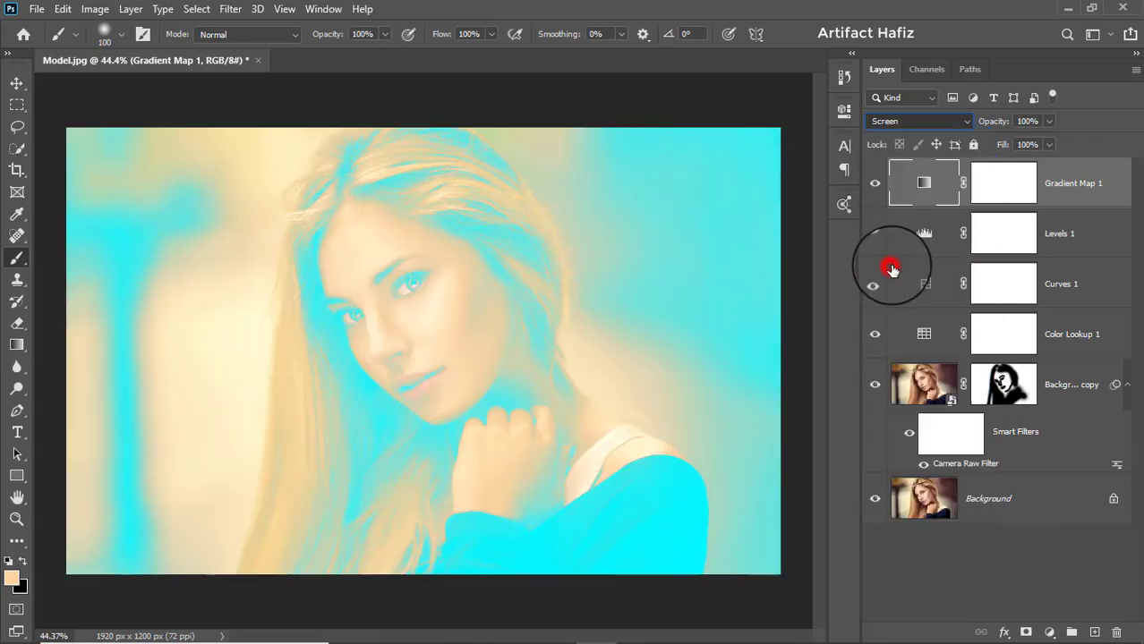
click(1048, 121)
drag(1047, 141, 979, 141)
click(1069, 181)
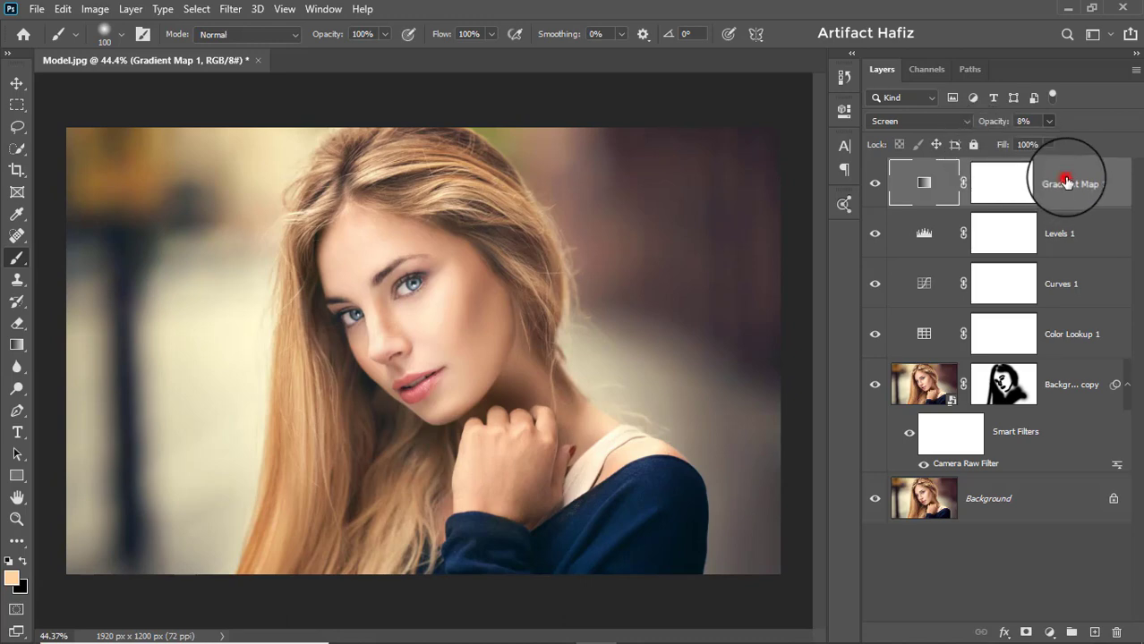
- Add a Gradient fill layer above the Gradient Map and load the Red_07 preset from the Reds group
click(1048, 632)
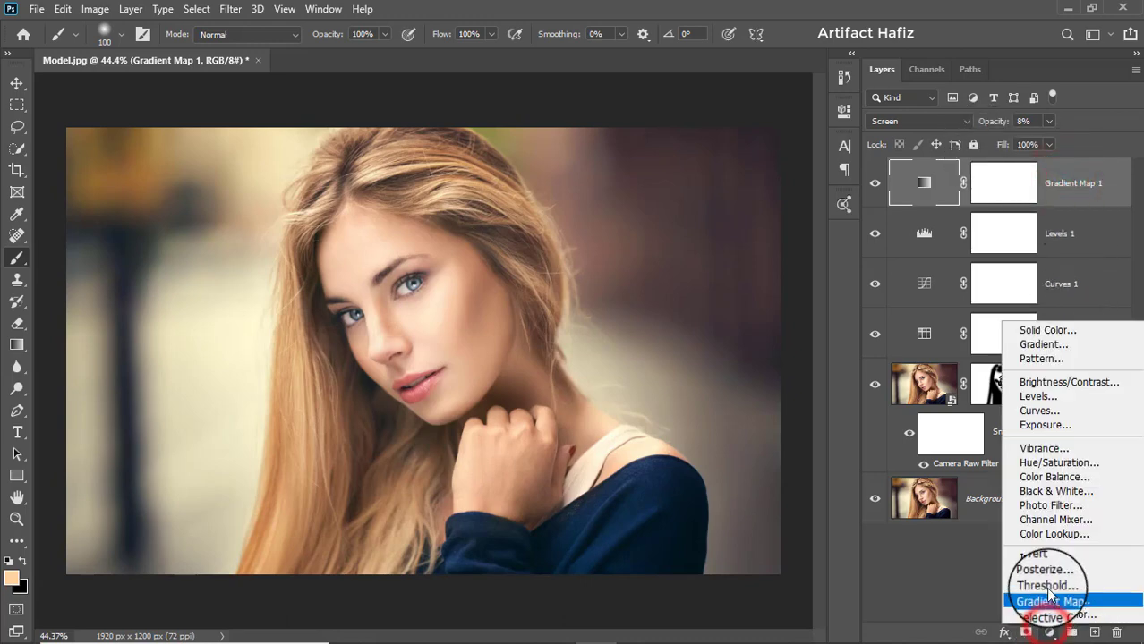
click(1040, 344)
click(822, 167)
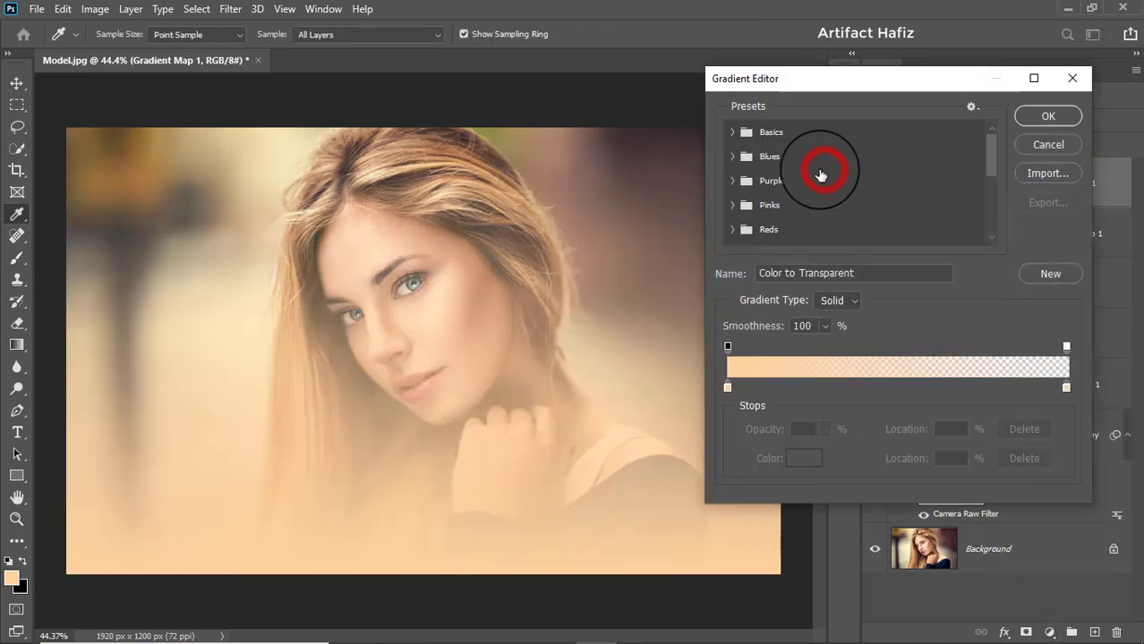
click(732, 130)
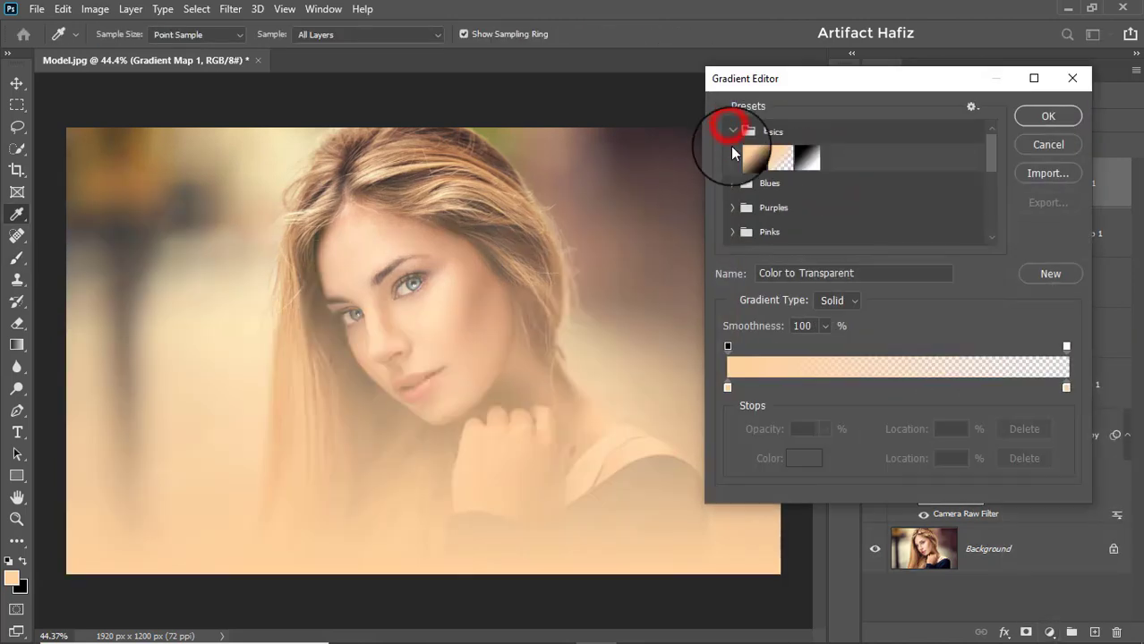
scroll(716, 224, down, 1)
click(732, 215)
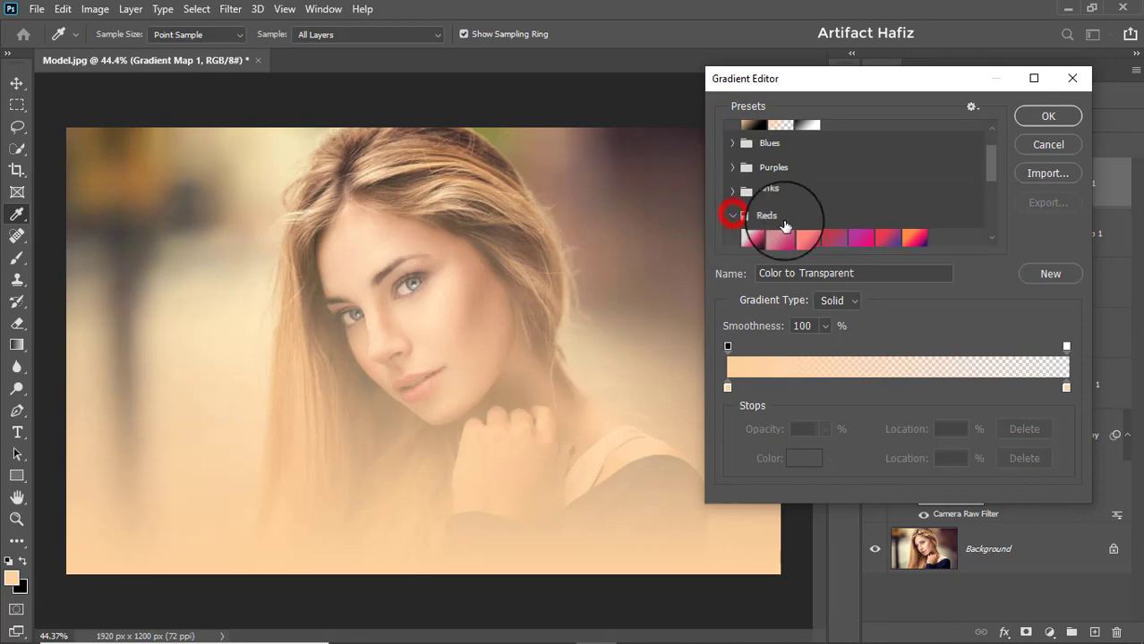
click(914, 237)
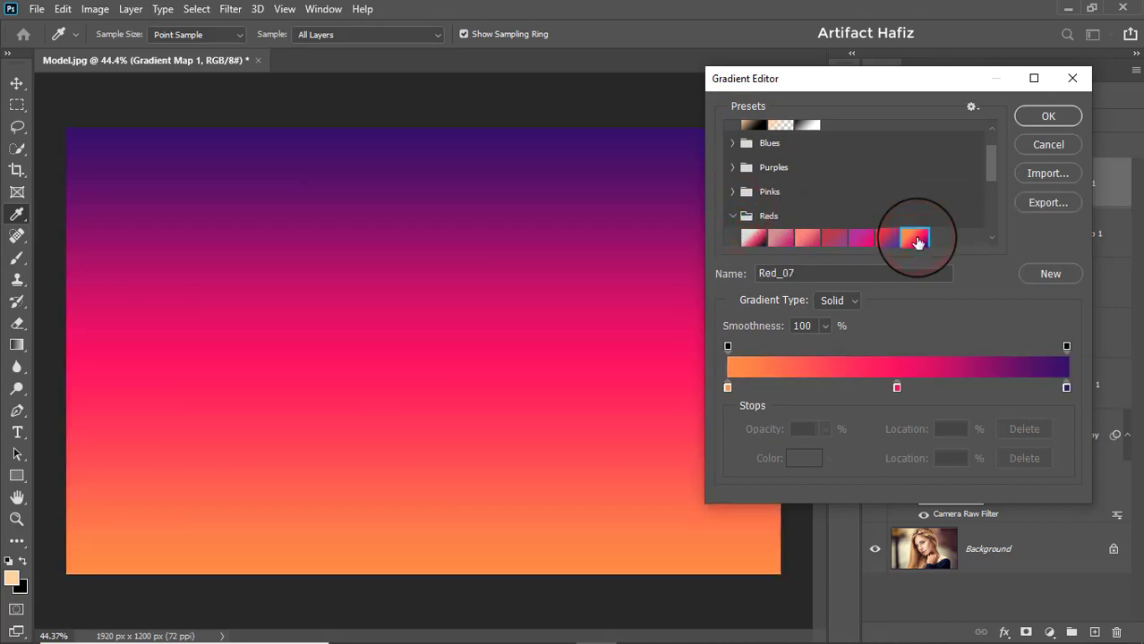
- Remove the middle pink stop from the fill's gradient and reverse the linear gradient fill
drag(897, 388, 900, 451)
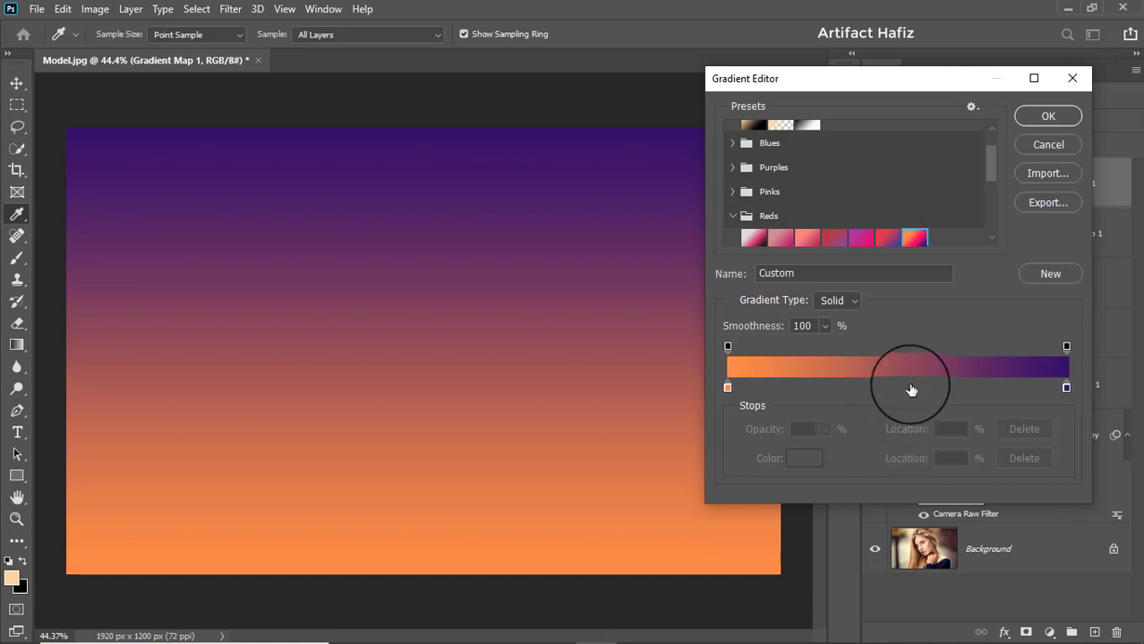
click(1043, 117)
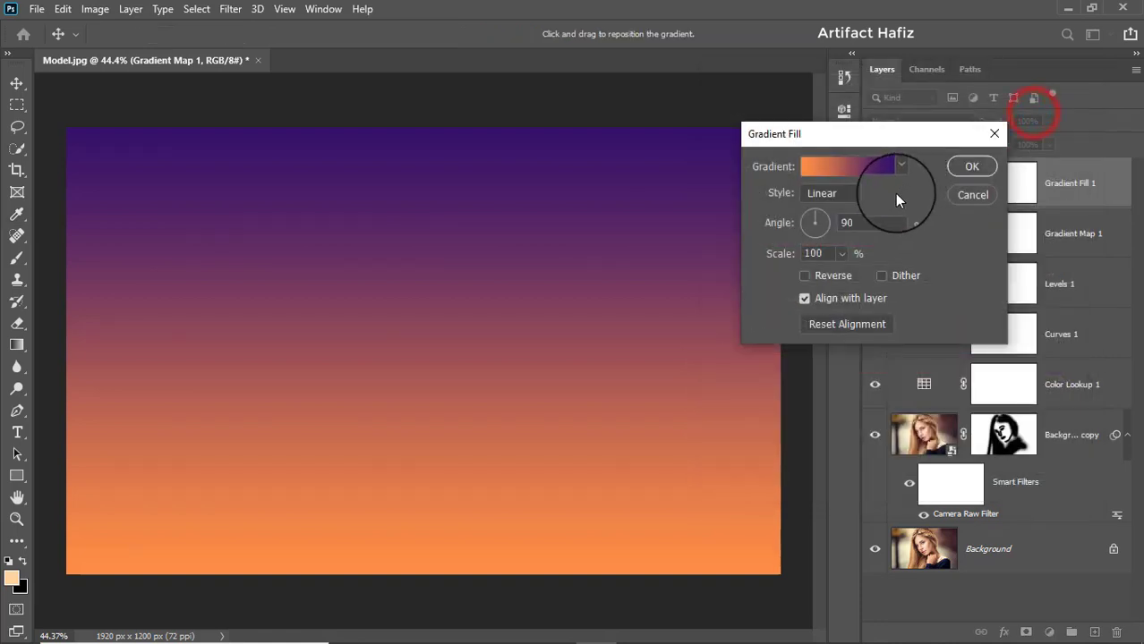
click(804, 277)
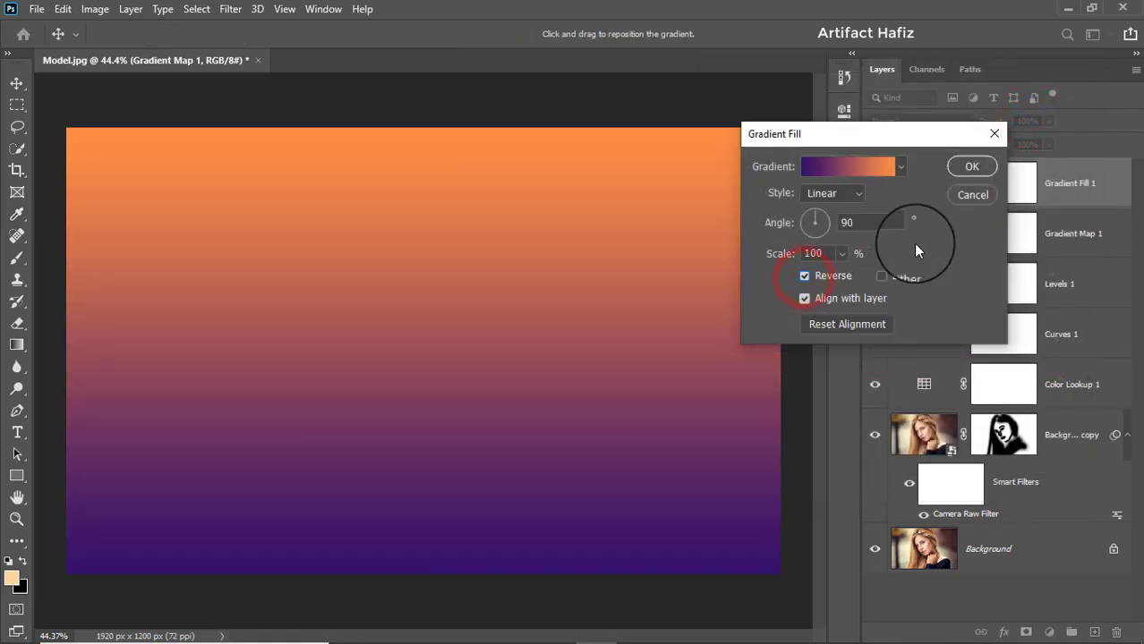
click(971, 167)
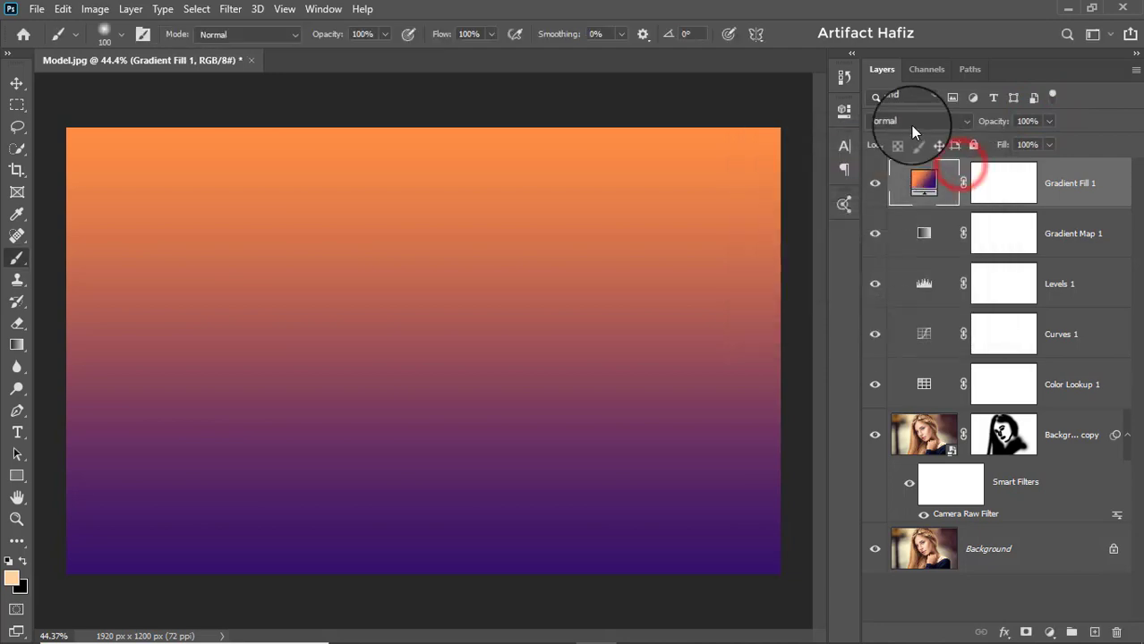
- Set the Gradient Fill layer's blend mode to Screen and its opacity to 47%
click(910, 122)
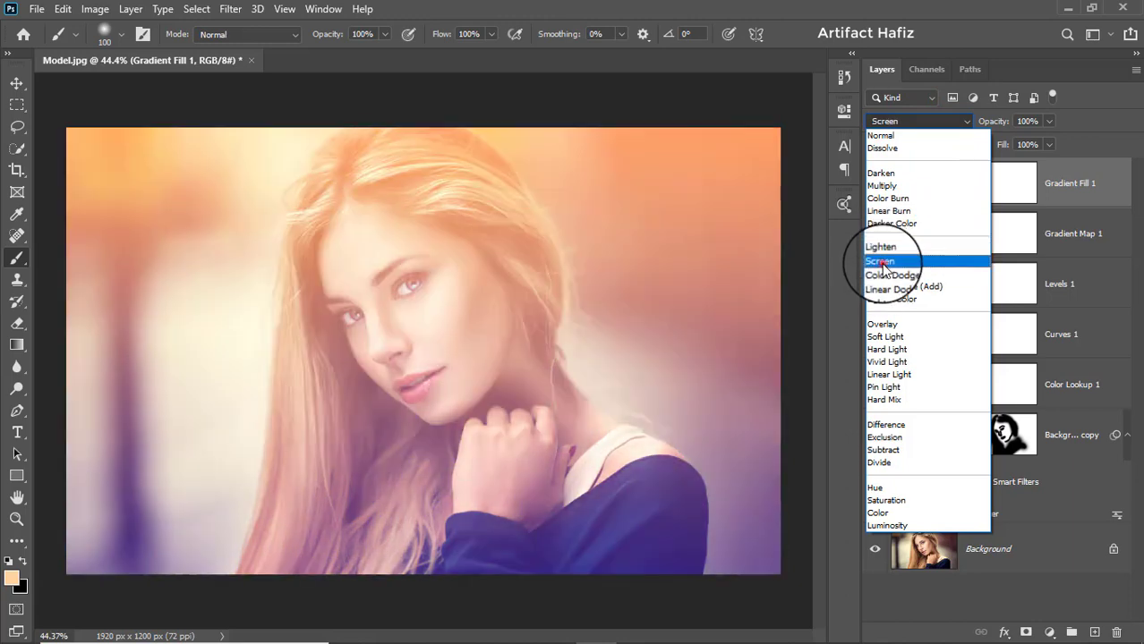
click(881, 262)
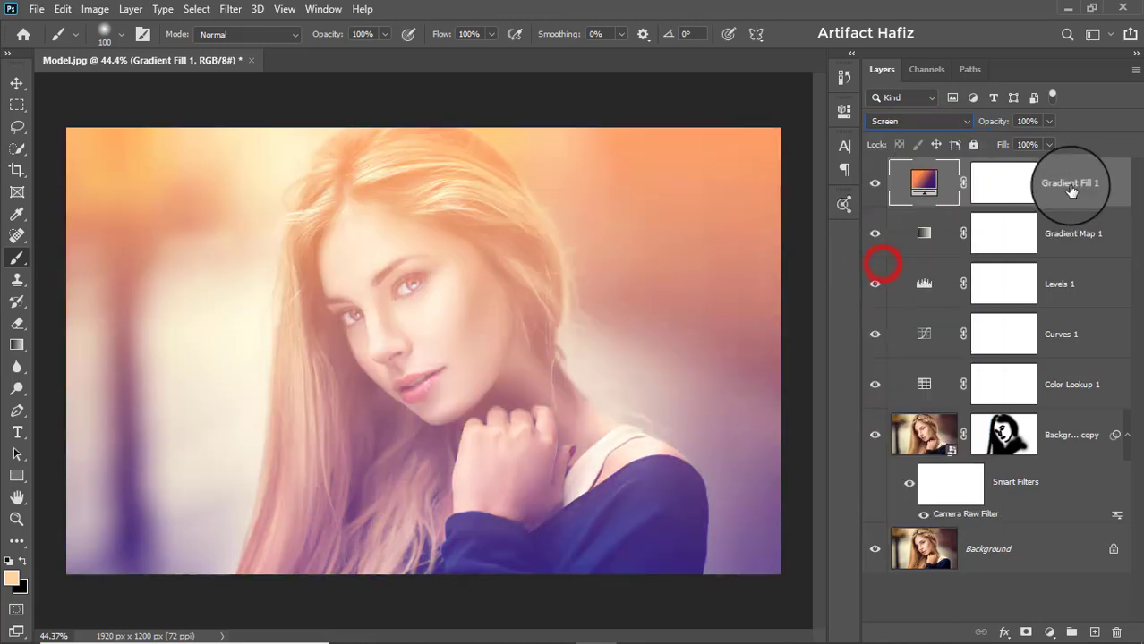
click(1070, 182)
click(1048, 121)
mouse_move(1010, 141)
mouse_down()
mouse_move(957, 148)
mouse_move(1007, 146)
mouse_up()
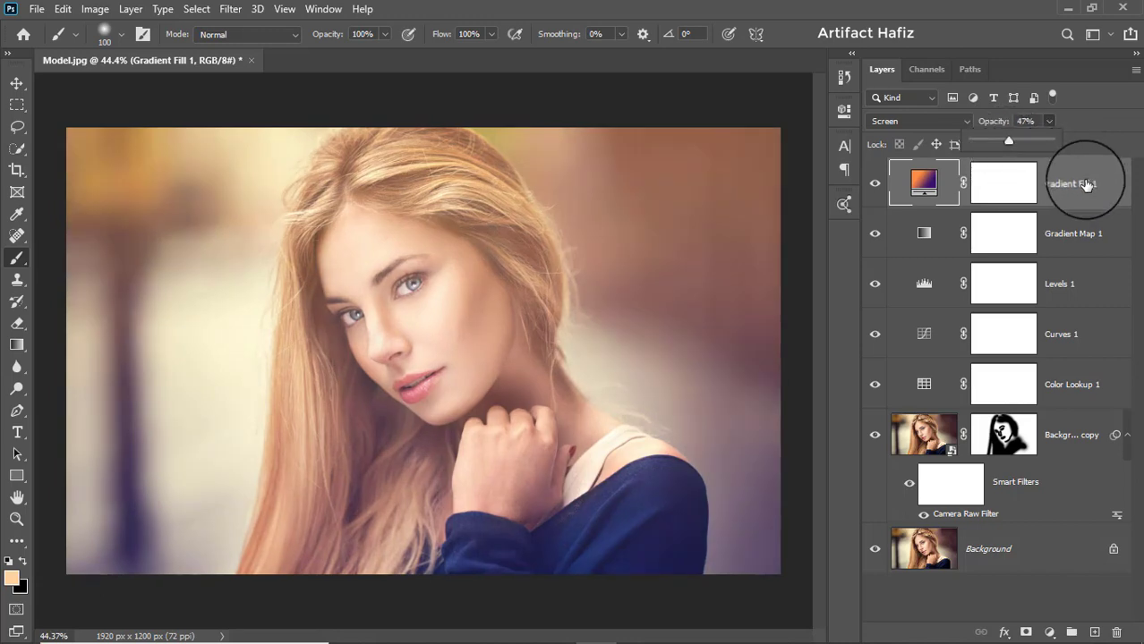
click(1083, 181)
- Add a Levels adjustment layer above the Gradient Fill and set its black input level to 20
click(1046, 630)
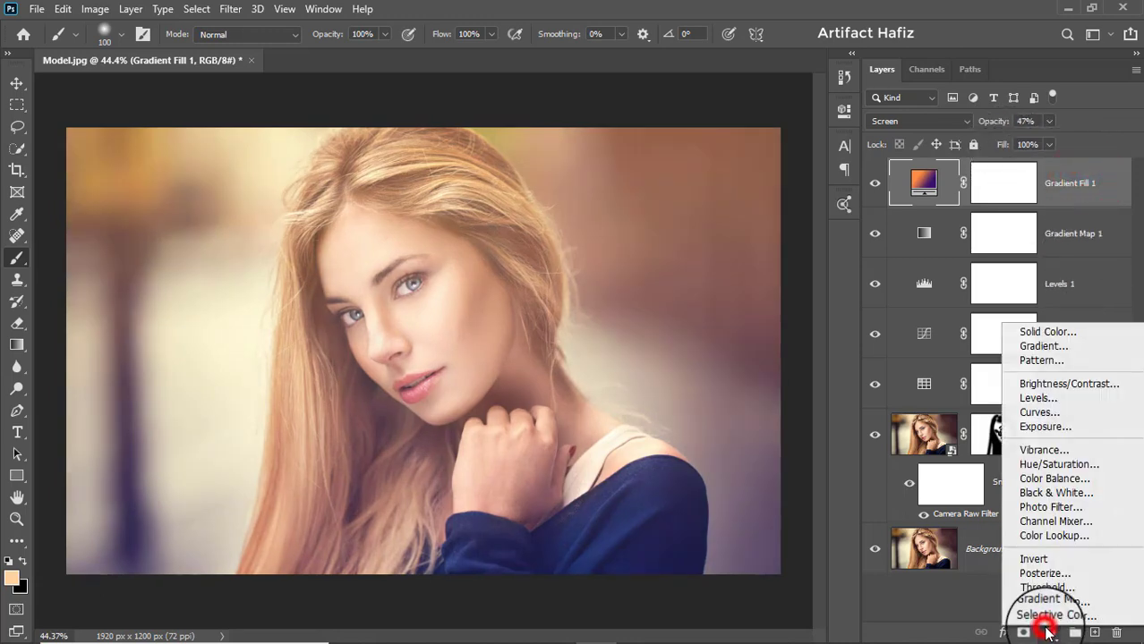
click(1038, 397)
drag(623, 285, 636, 283)
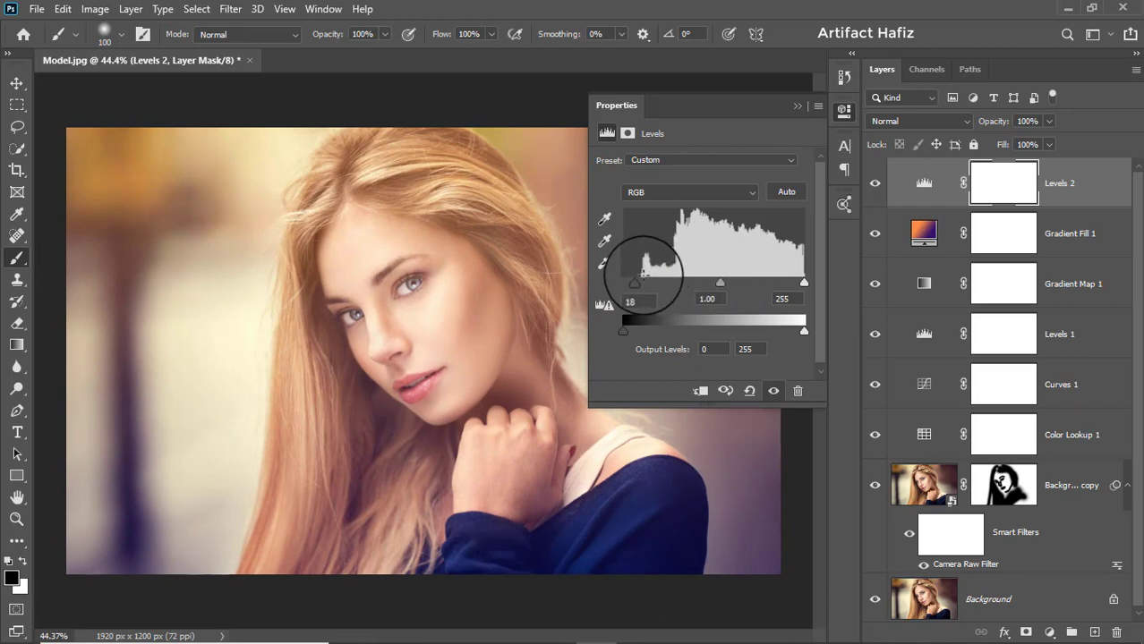
drag(641, 287, 636, 281)
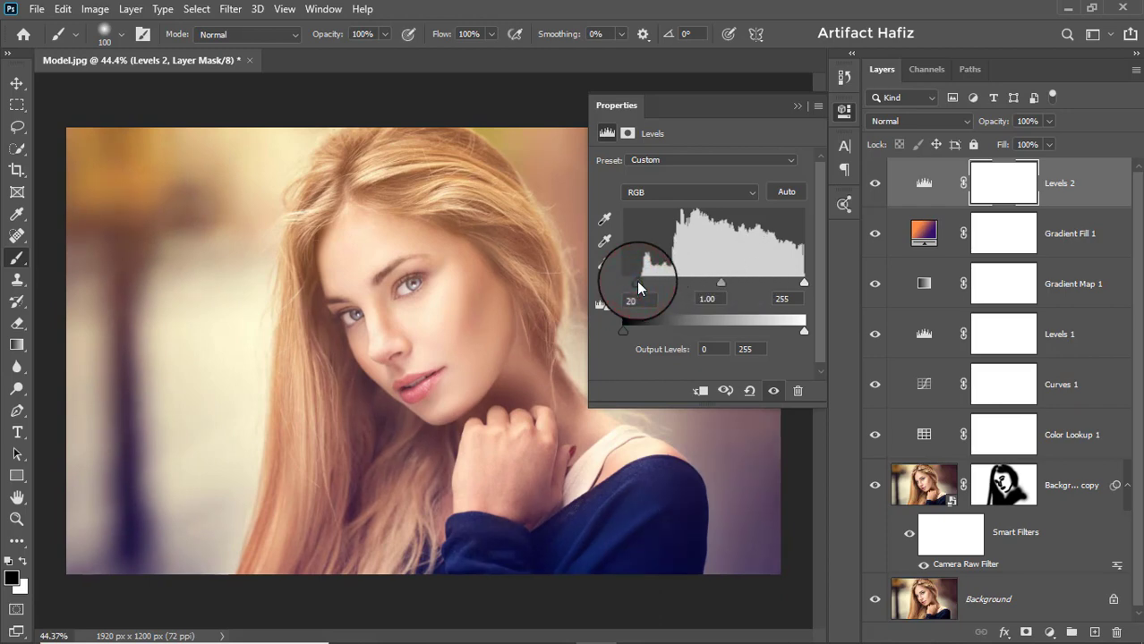
click(794, 108)
click(1060, 172)
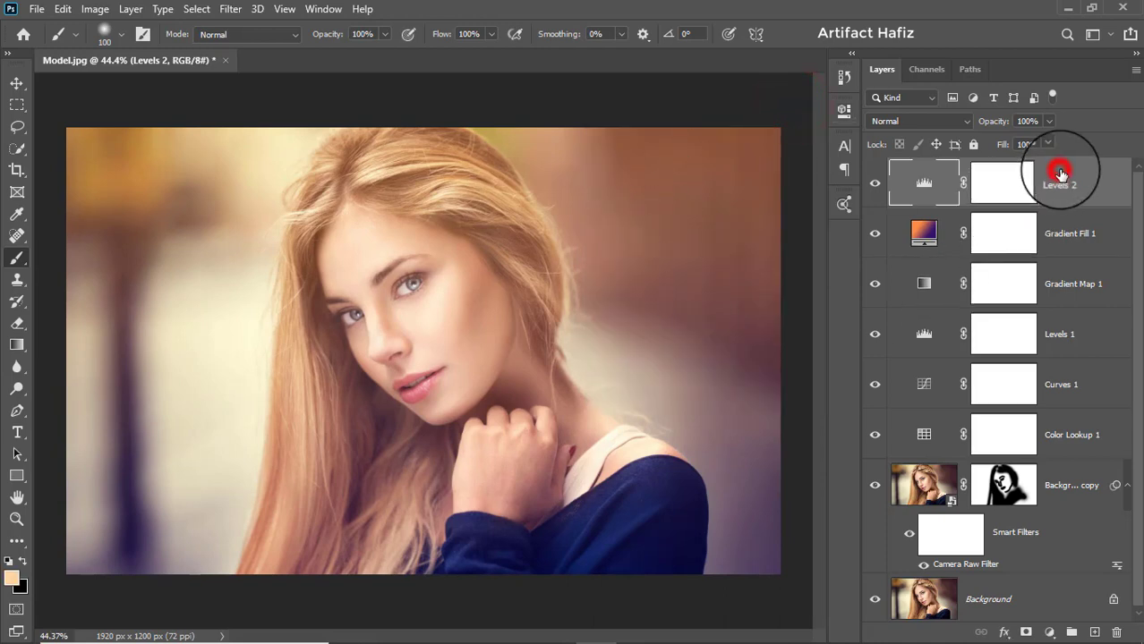
- Stamp all visible layers into a new top layer and convert it for smart filters
key(ctrl+alt+shift+e)
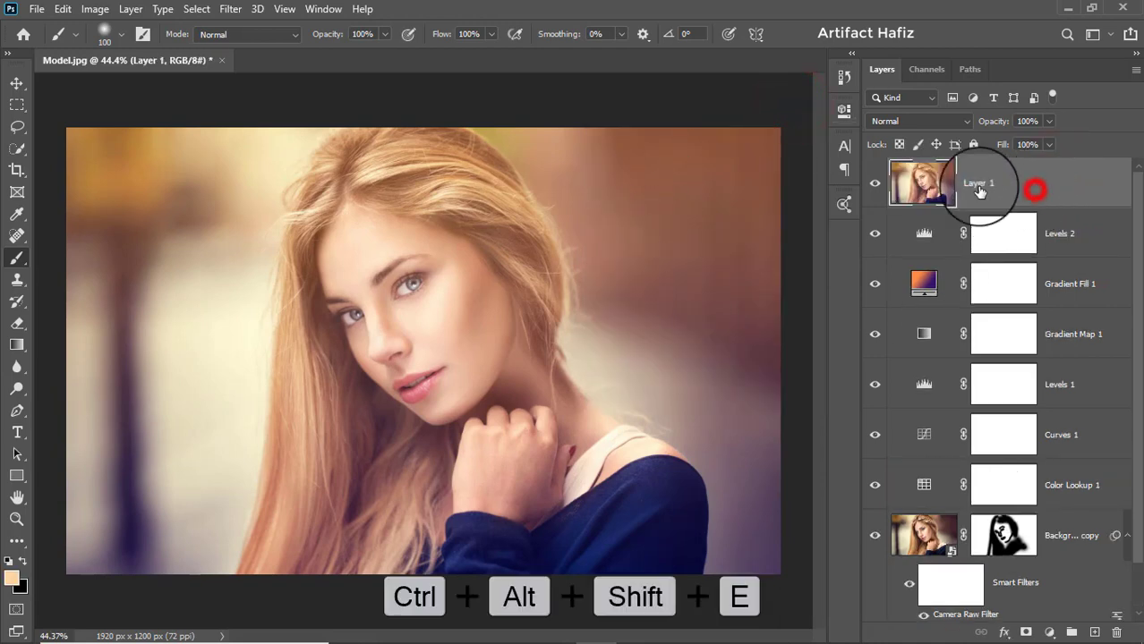
click(230, 9)
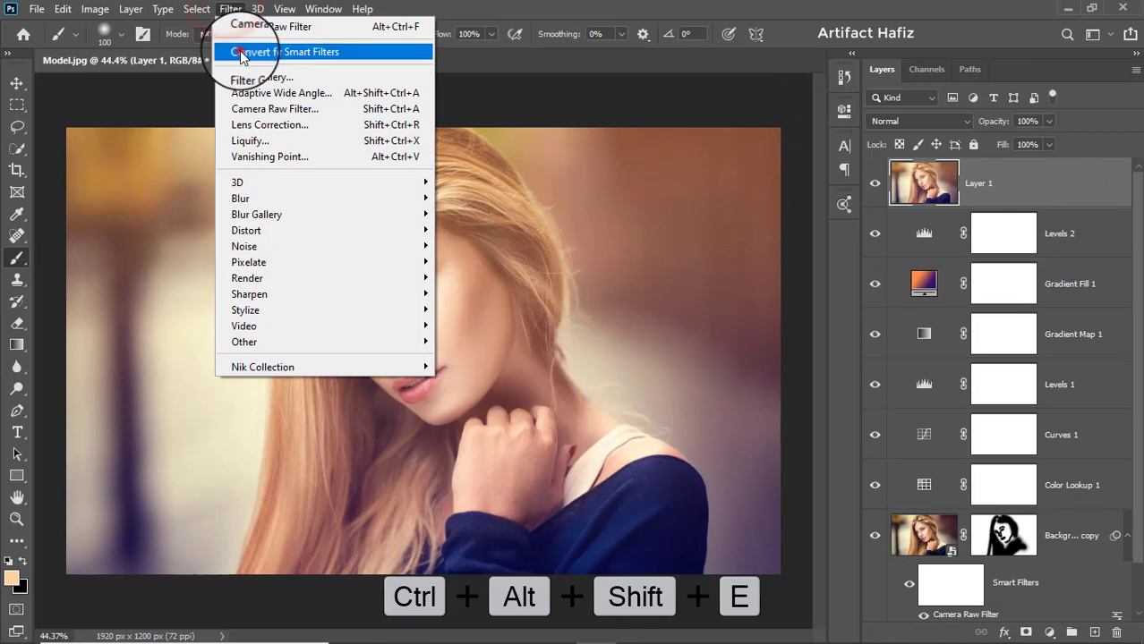
click(240, 51)
click(195, 9)
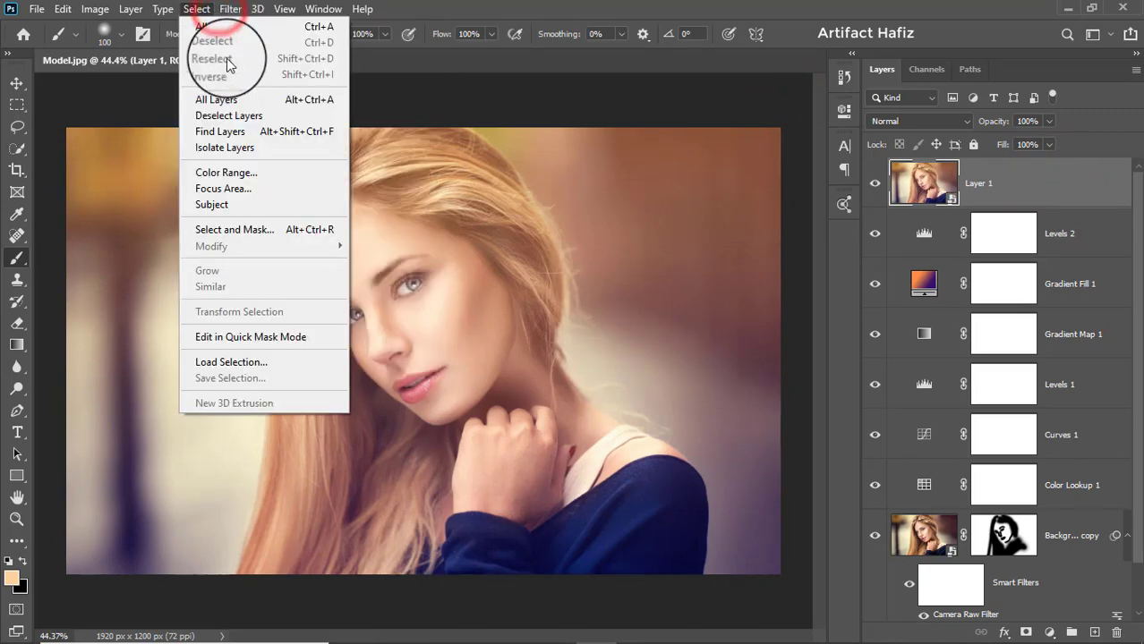
click(226, 9)
- Start the Camera Raw Filter on the stamped layer and set Temperature to -3 and Tint to +3
click(230, 9)
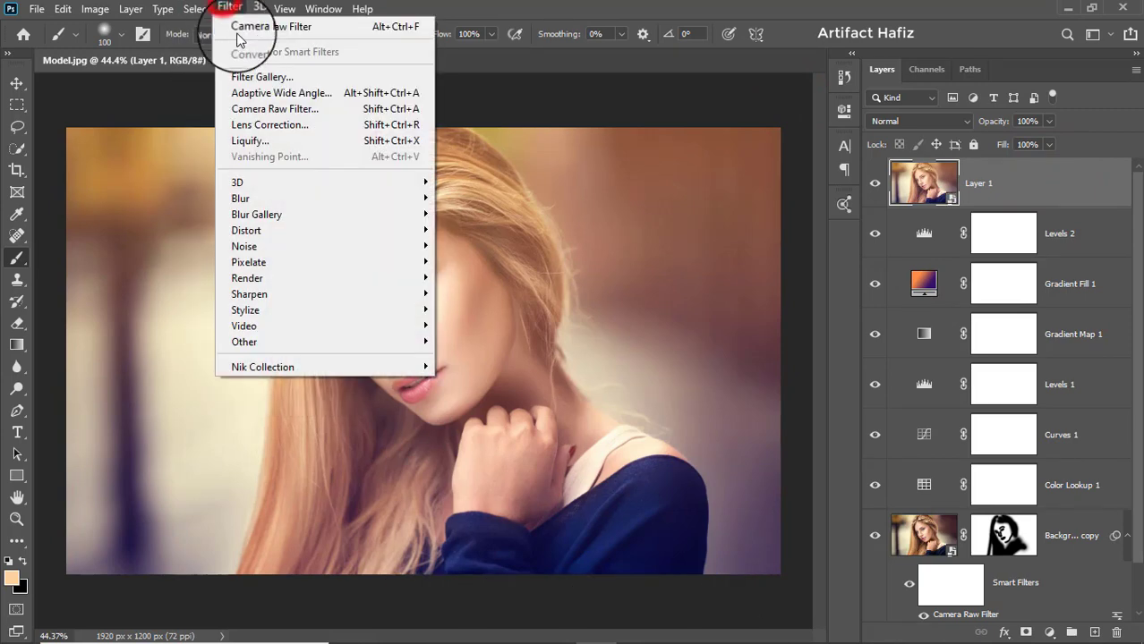
click(263, 110)
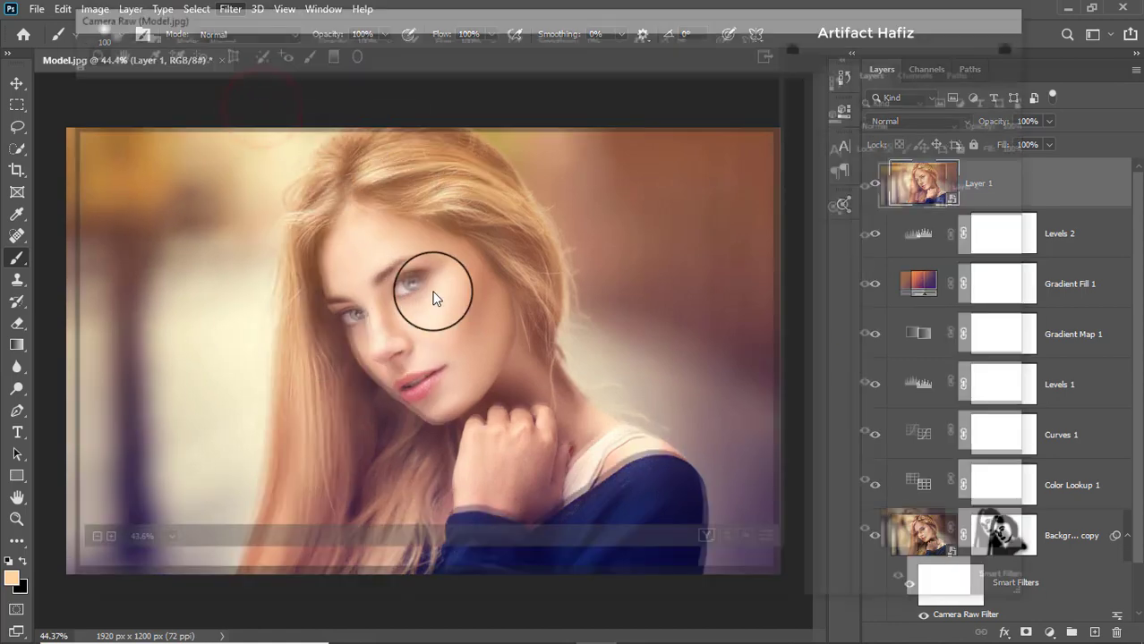
scroll(871, 336, down, 3)
scroll(886, 350, up, 2)
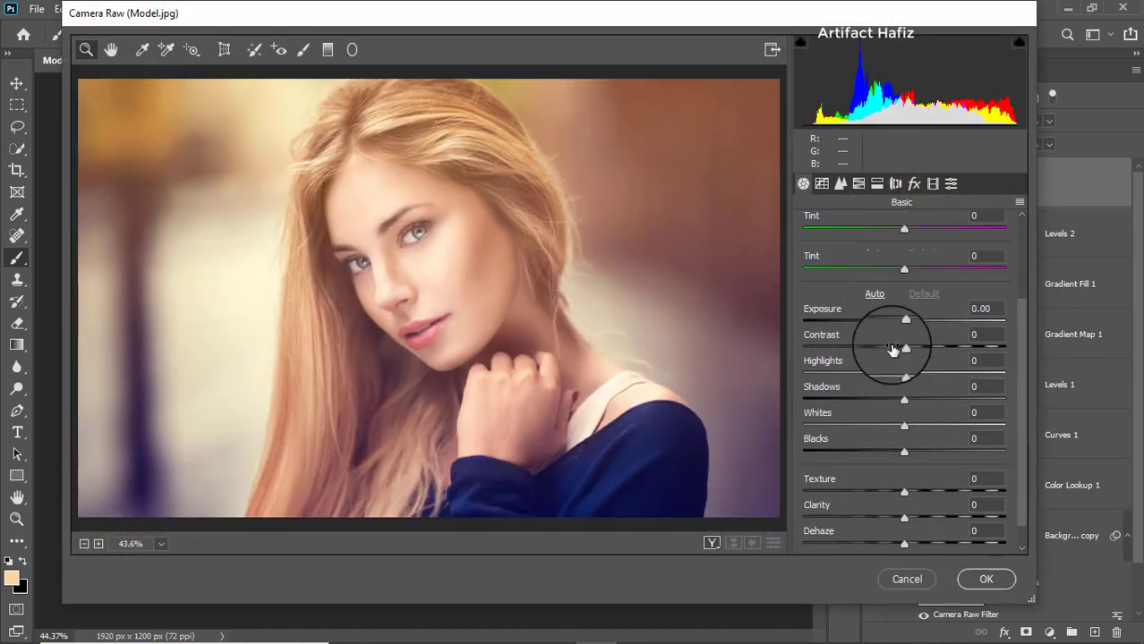
drag(904, 283, 898, 283)
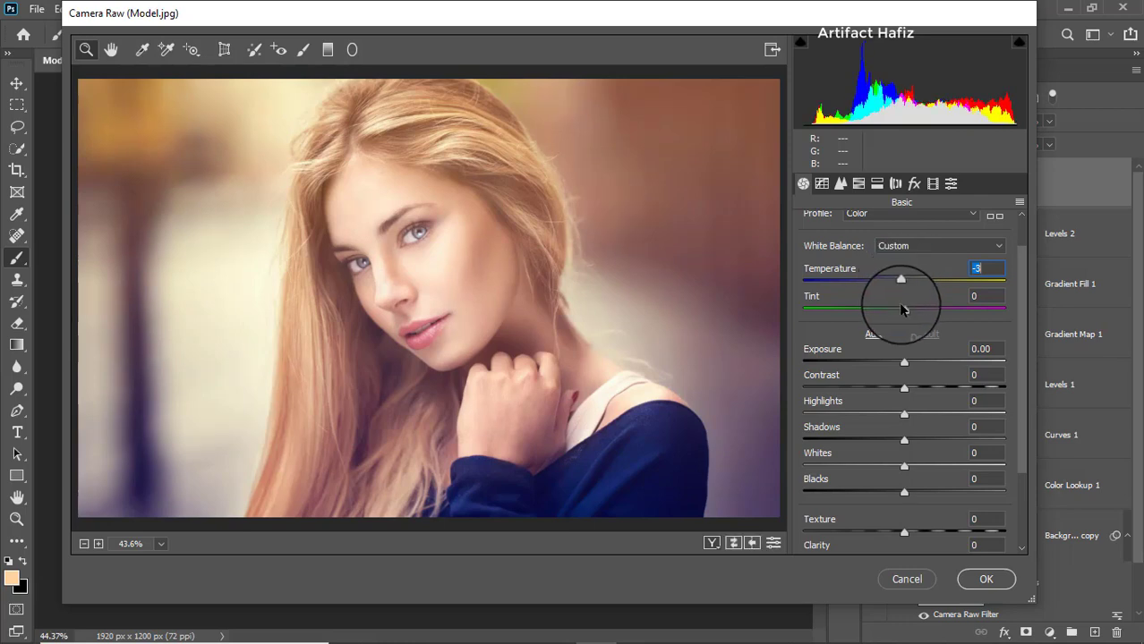
drag(901, 309, 906, 307)
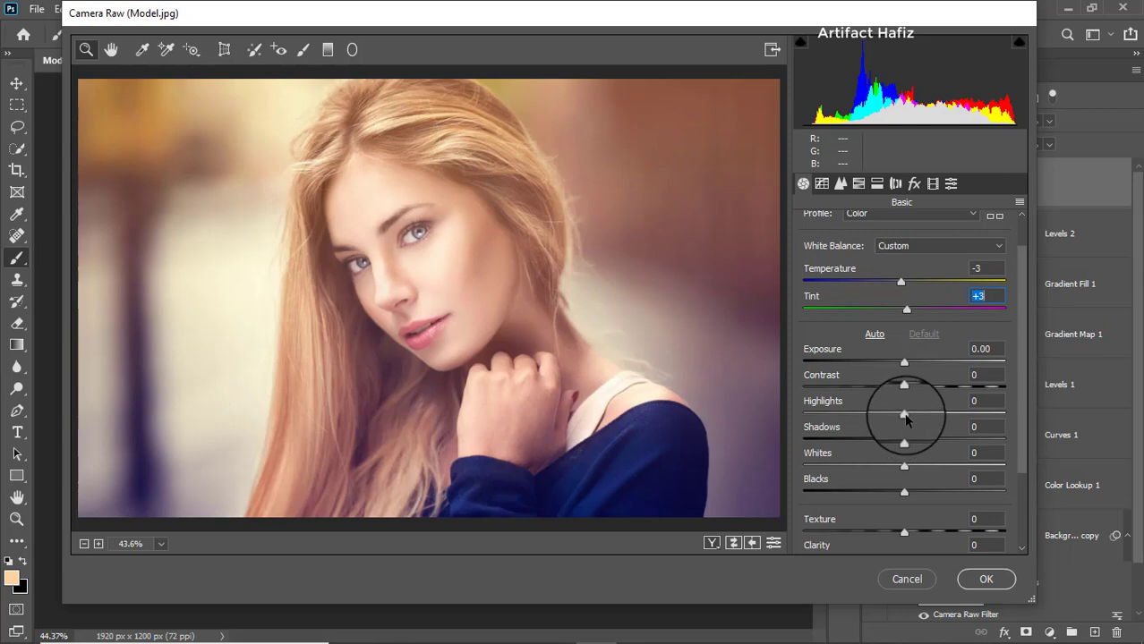
- Set the Camera Raw Exposure to -0.60, Highlights to -22, Shadows to +25, Whites to +12 and Blacks to -30
drag(905, 414, 883, 414)
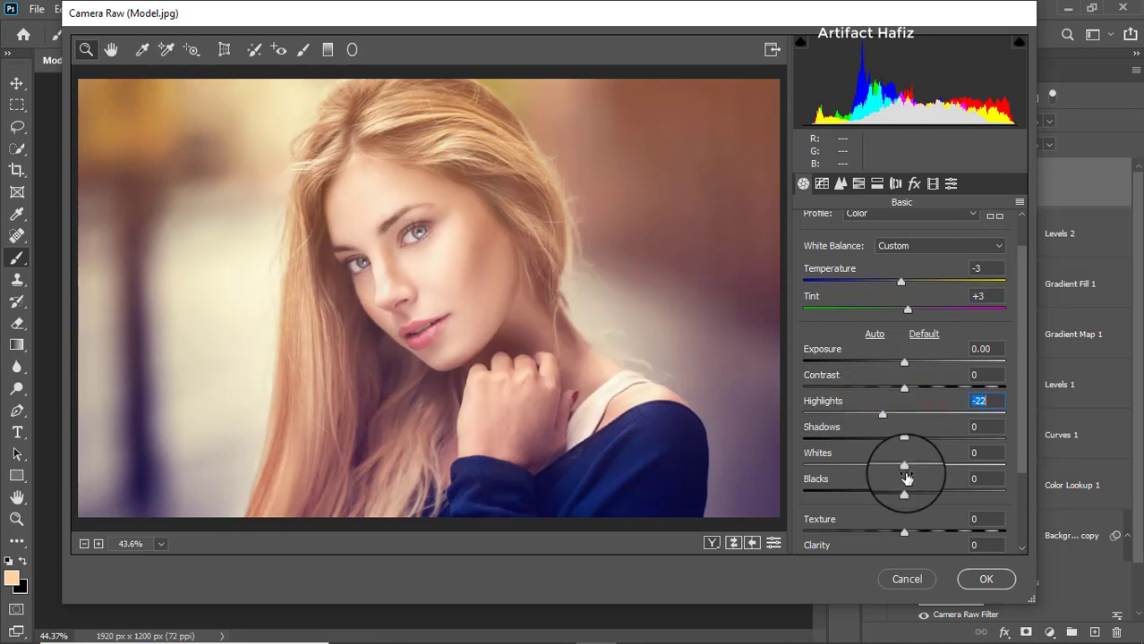
drag(903, 465, 872, 492)
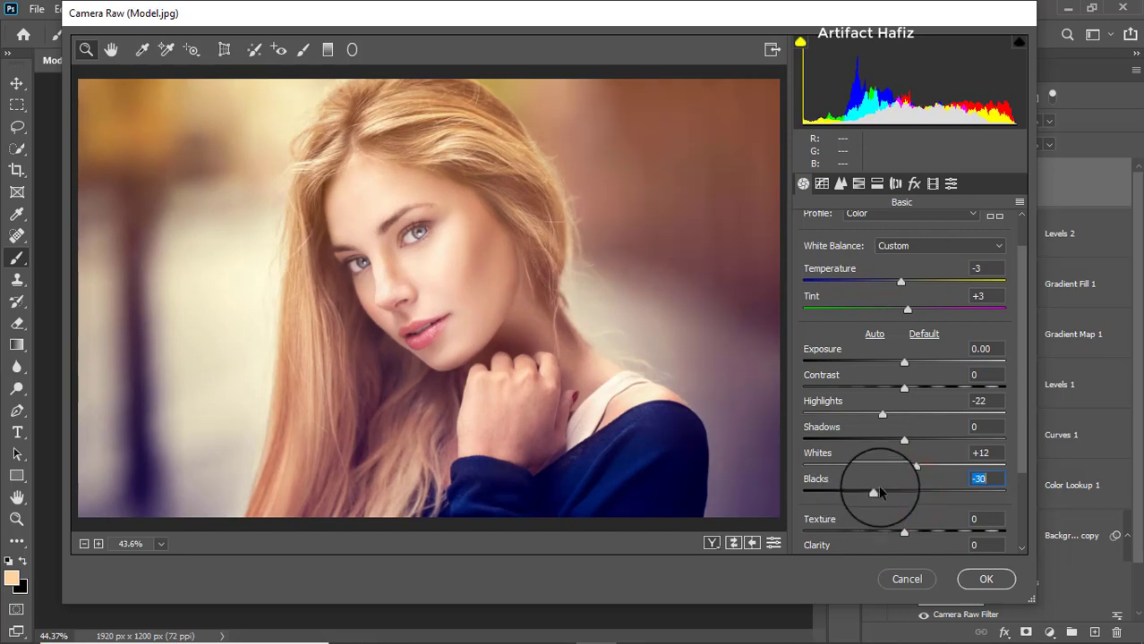
drag(902, 440, 921, 441)
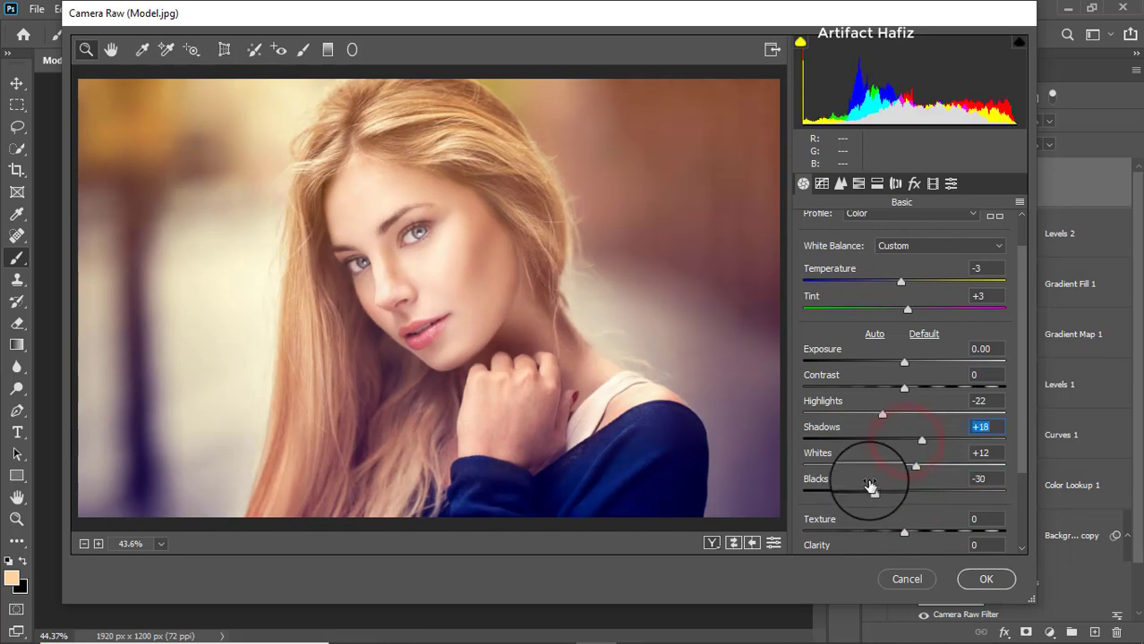
drag(902, 361, 891, 364)
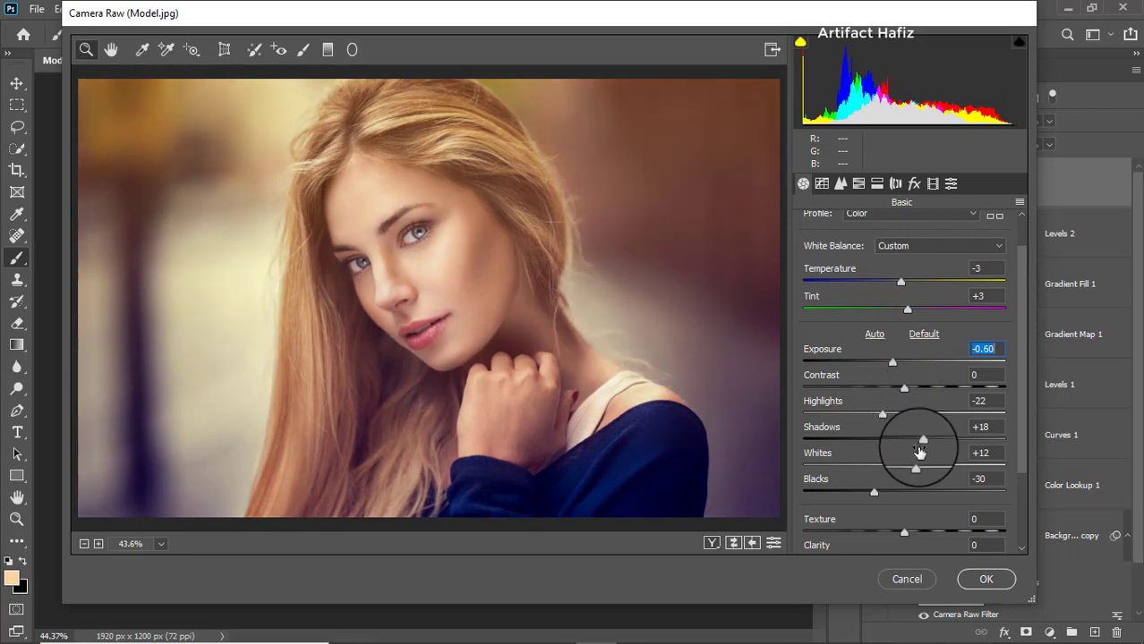
drag(922, 439, 929, 440)
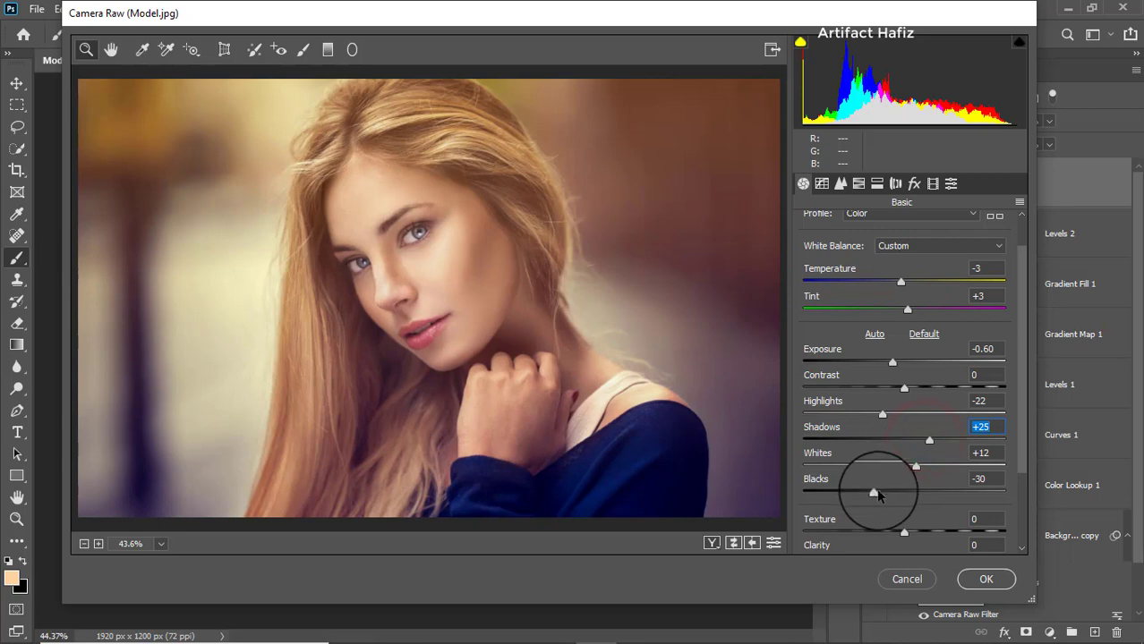
- Set the Camera Raw Clarity to +14
scroll(881, 470, down, 3)
drag(904, 479, 918, 478)
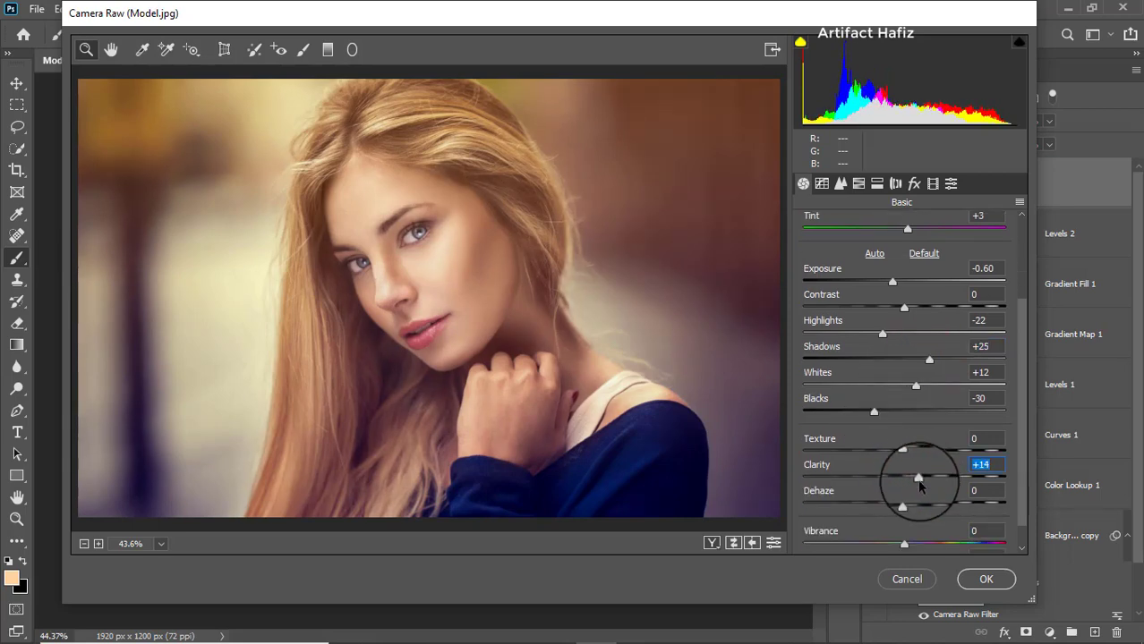
scroll(922, 447, down, 1)
drag(904, 516, 905, 517)
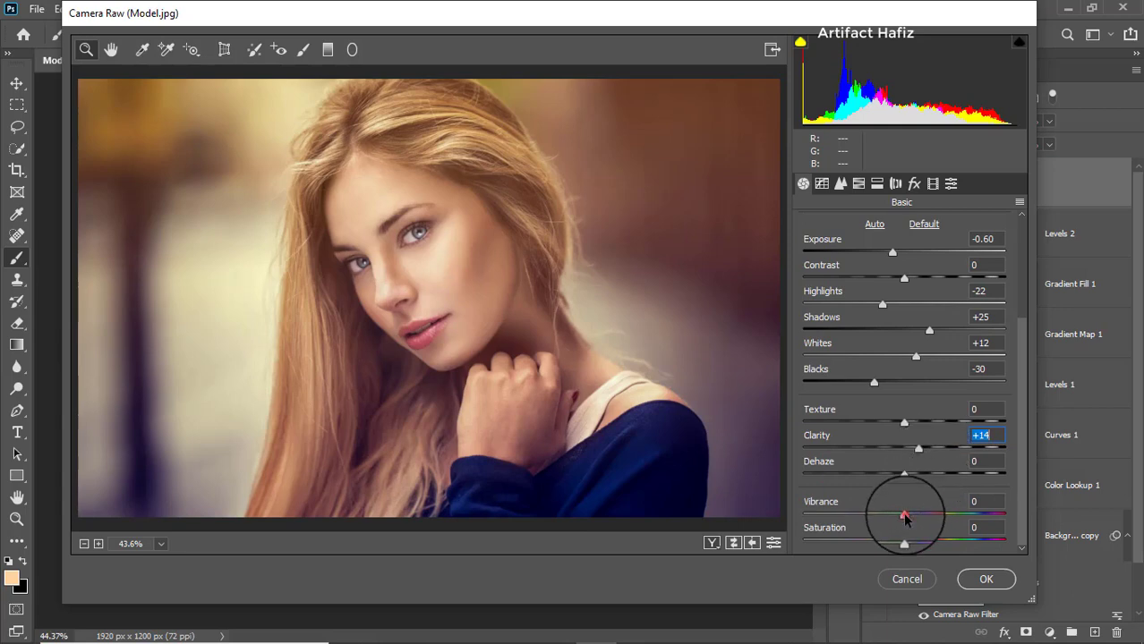
- Shape the RGB point tone curve: raise the black point slightly, anchor the lower quarter, and place an upper point at input 191, output 196
click(822, 185)
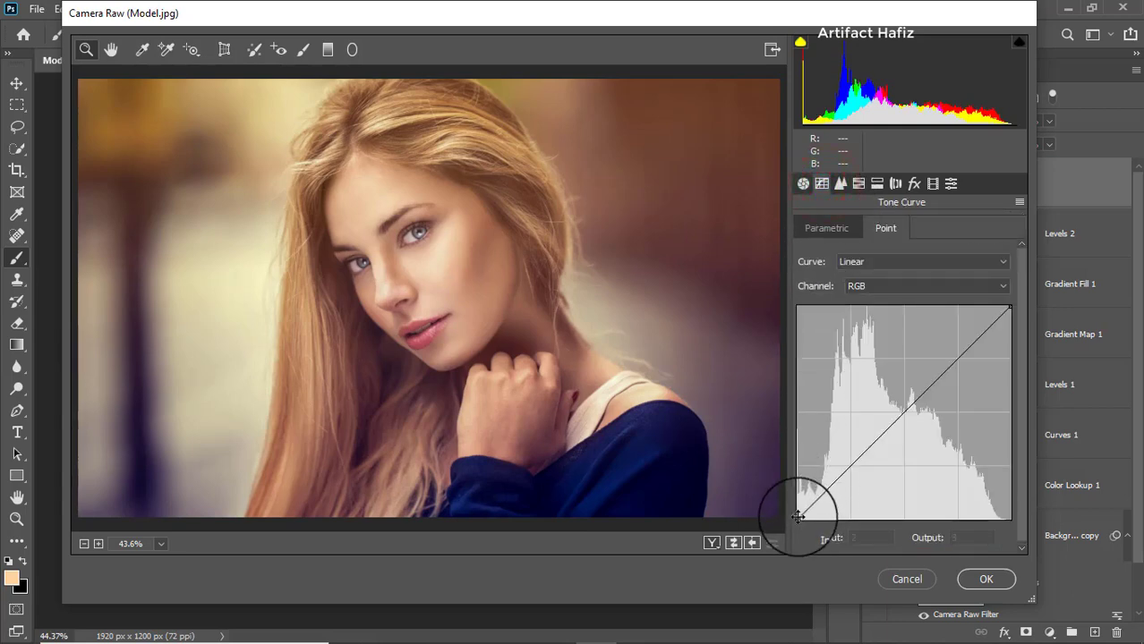
drag(796, 512, 792, 513)
click(849, 465)
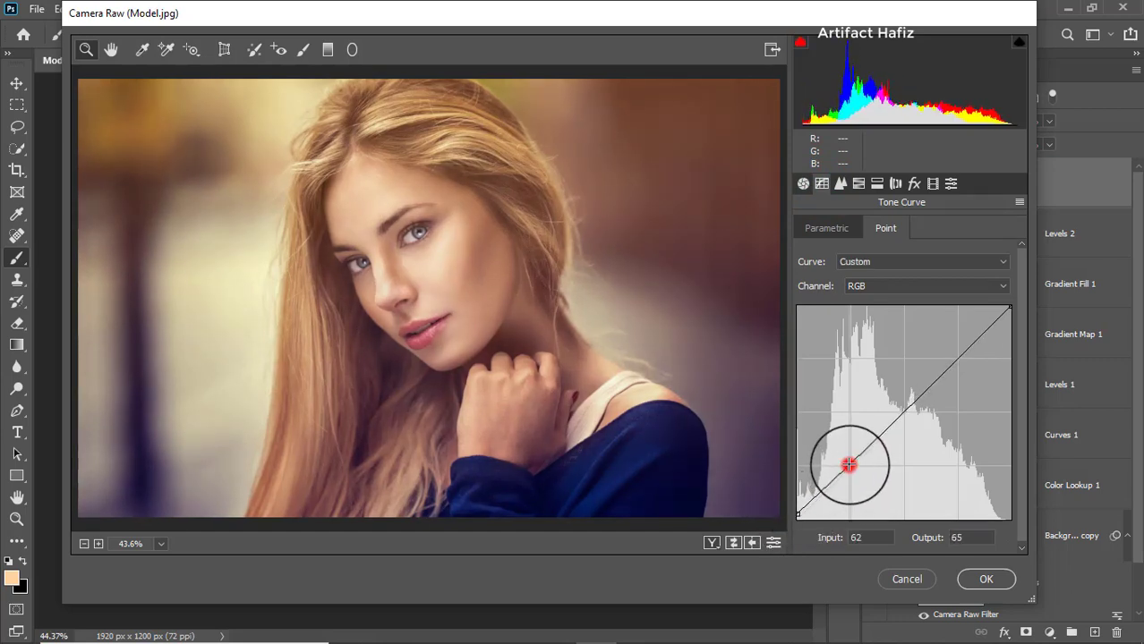
click(957, 358)
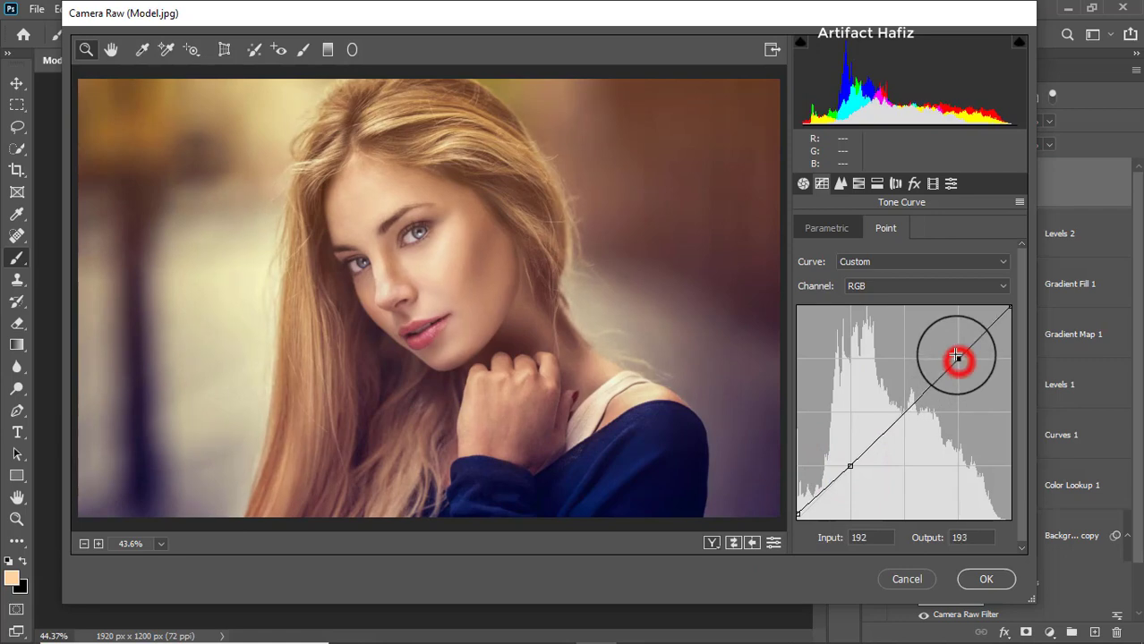
drag(956, 355, 956, 355)
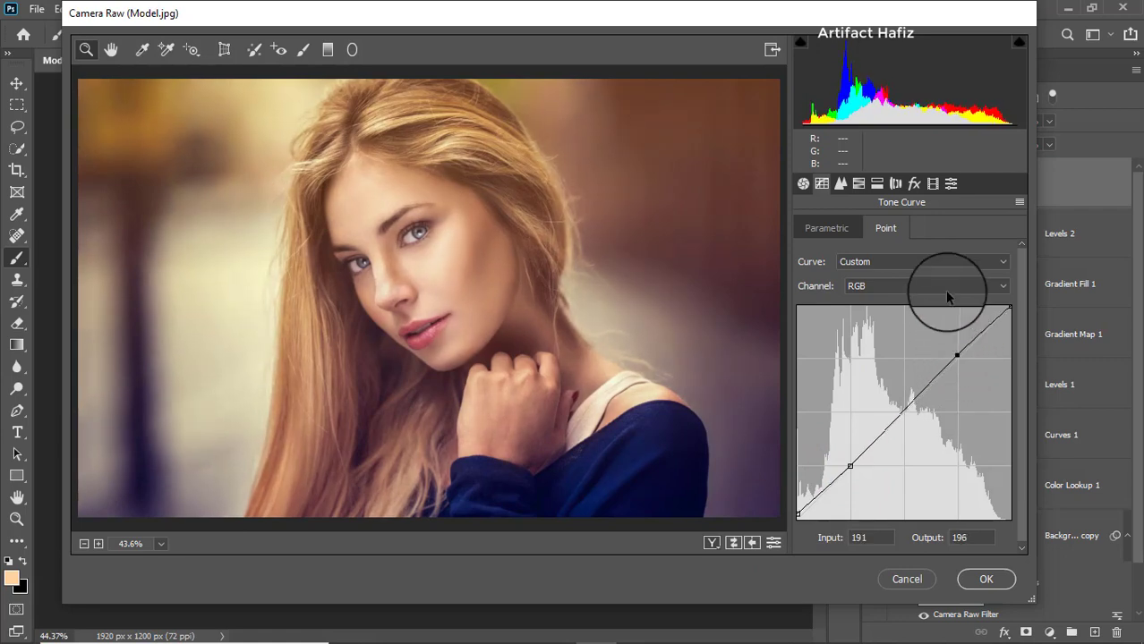
- Set the sharpening Amount to 12 and the noise reduction Luminance to 6
click(840, 183)
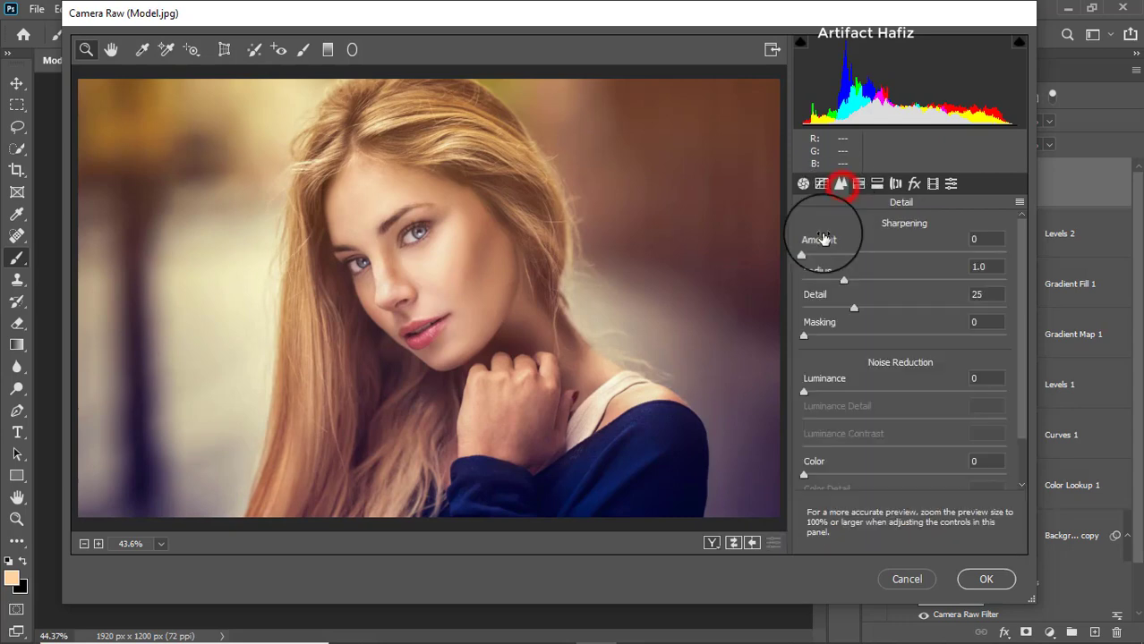
drag(804, 251, 821, 255)
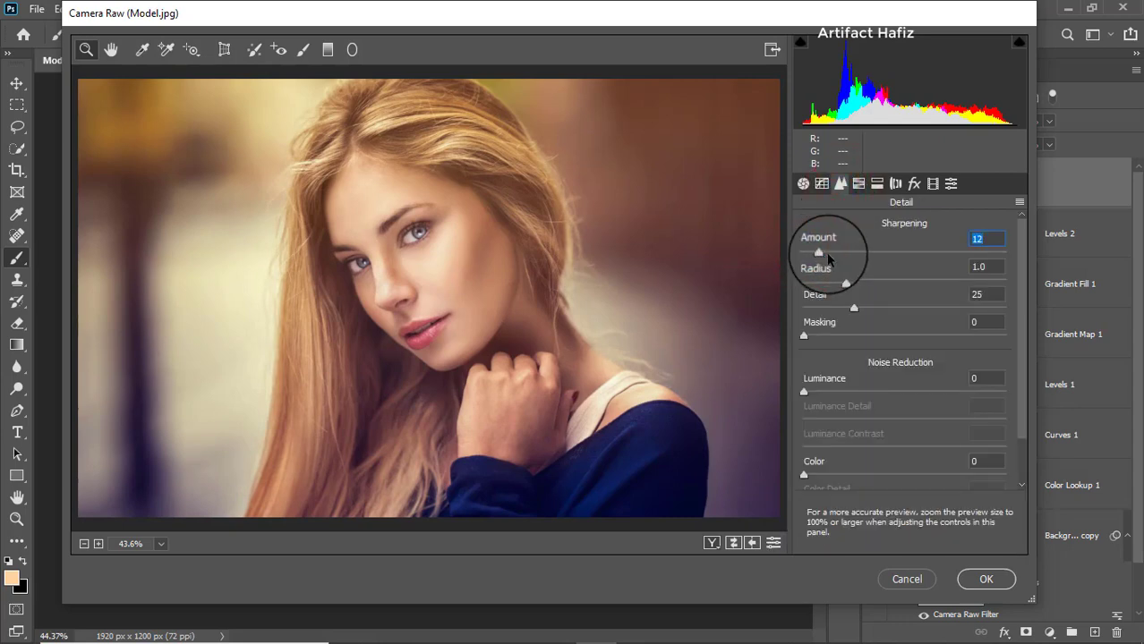
drag(803, 394, 815, 395)
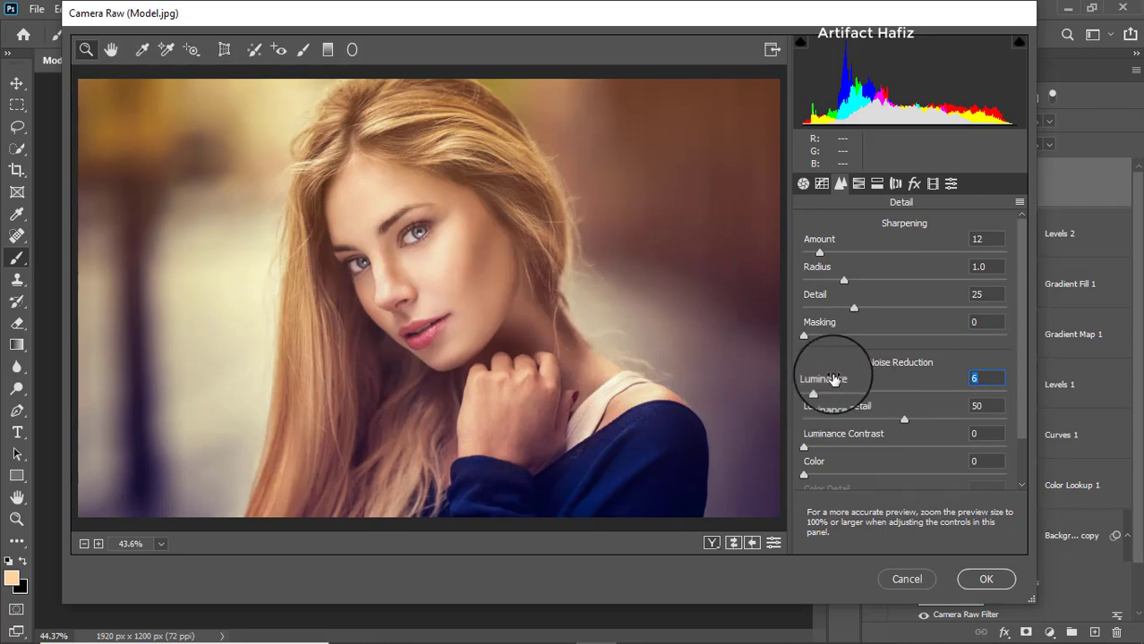
- Set the HSL saturation of Reds to +13, Yellows to +7, Greens to -53, Aquas to +26 and Blues to +17
click(859, 183)
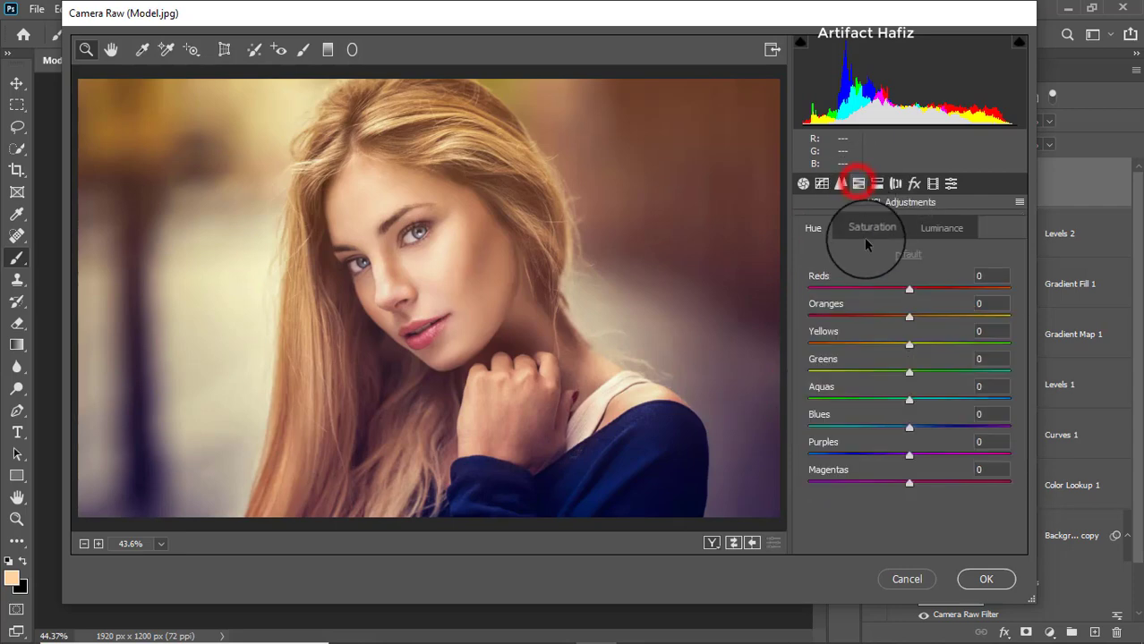
click(871, 228)
drag(908, 313, 922, 288)
drag(909, 345, 933, 345)
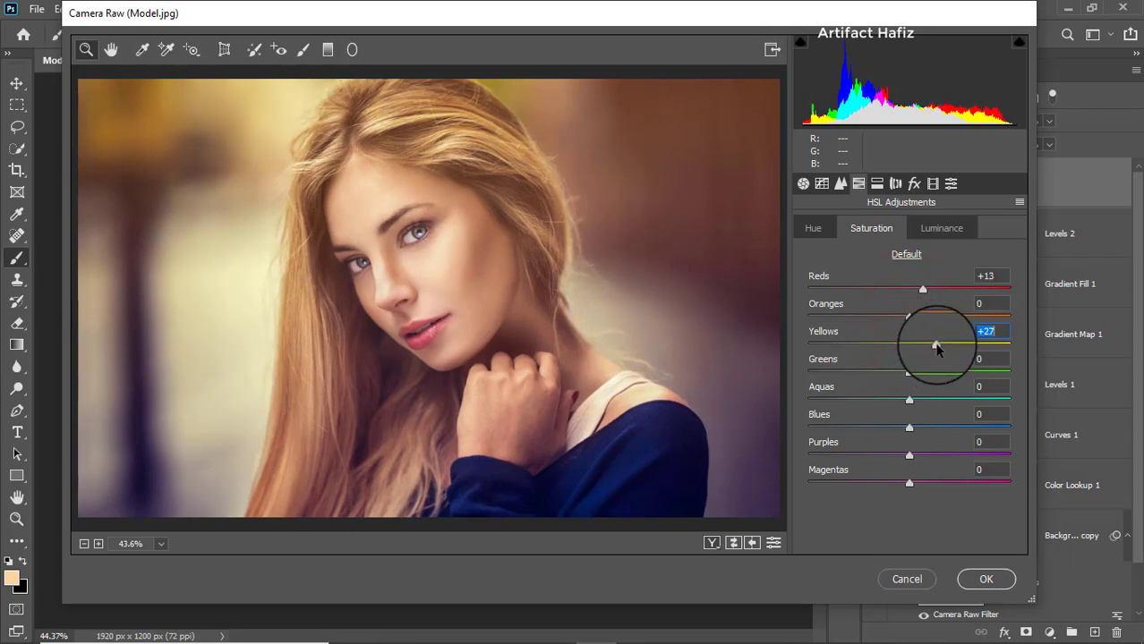
drag(936, 346, 925, 429)
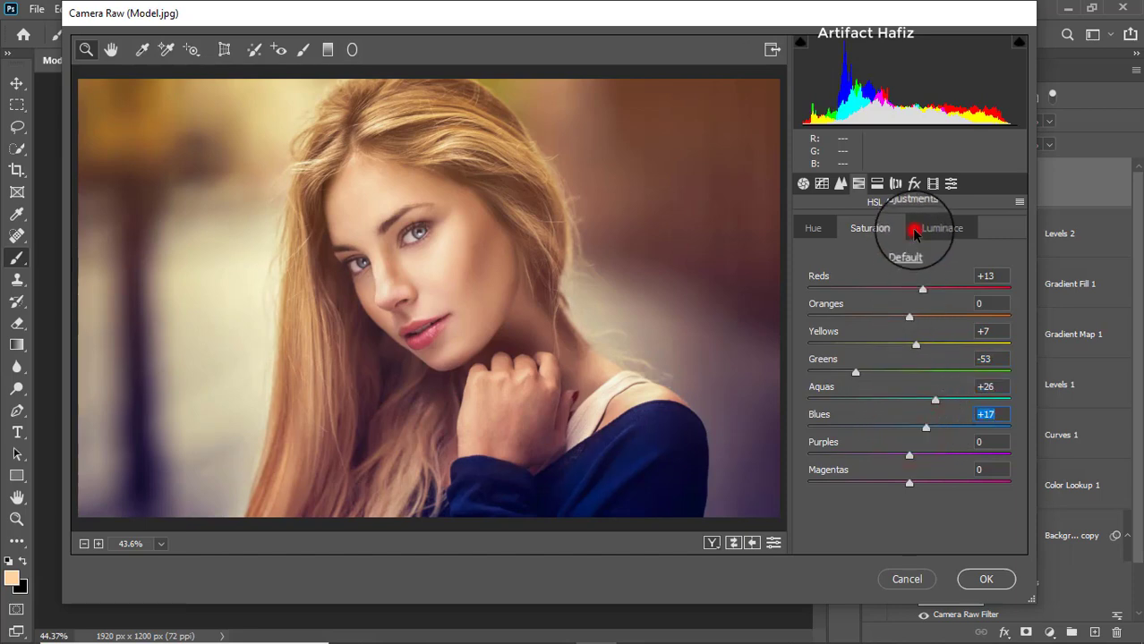
- Set the HSL luminance of Reds to +3 and Oranges to +7, and the hue of Aquas to -37 and Blues to -50
click(914, 230)
mouse_move(909, 316)
mouse_down()
mouse_move(939, 318)
mouse_move(910, 324)
mouse_move(899, 289)
mouse_move(929, 293)
mouse_move(880, 294)
mouse_move(914, 300)
mouse_up()
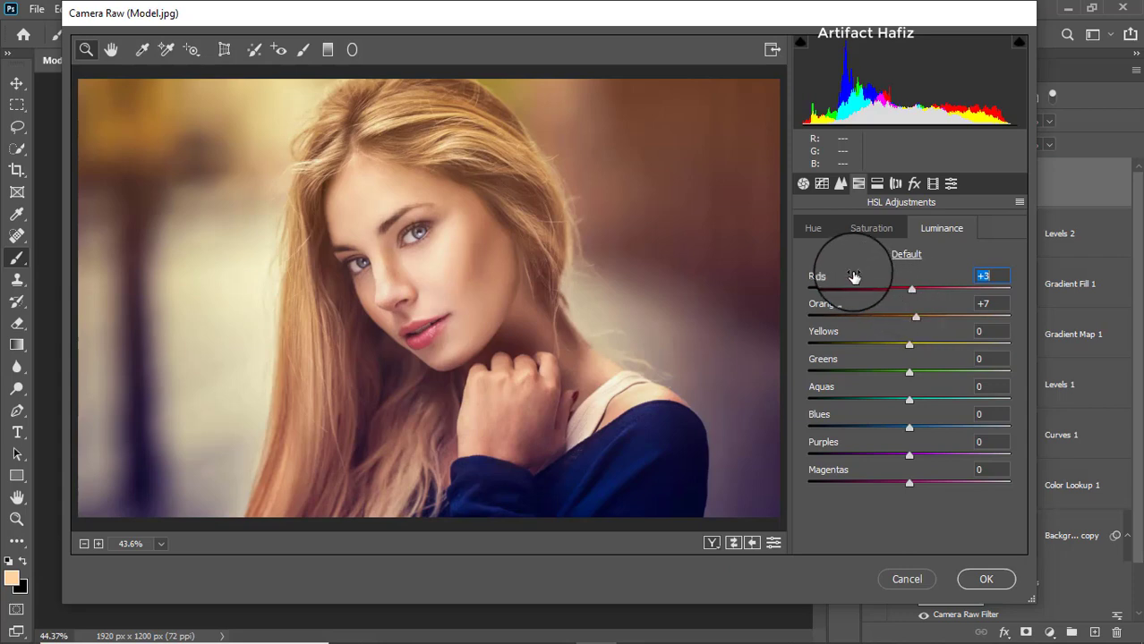
click(813, 231)
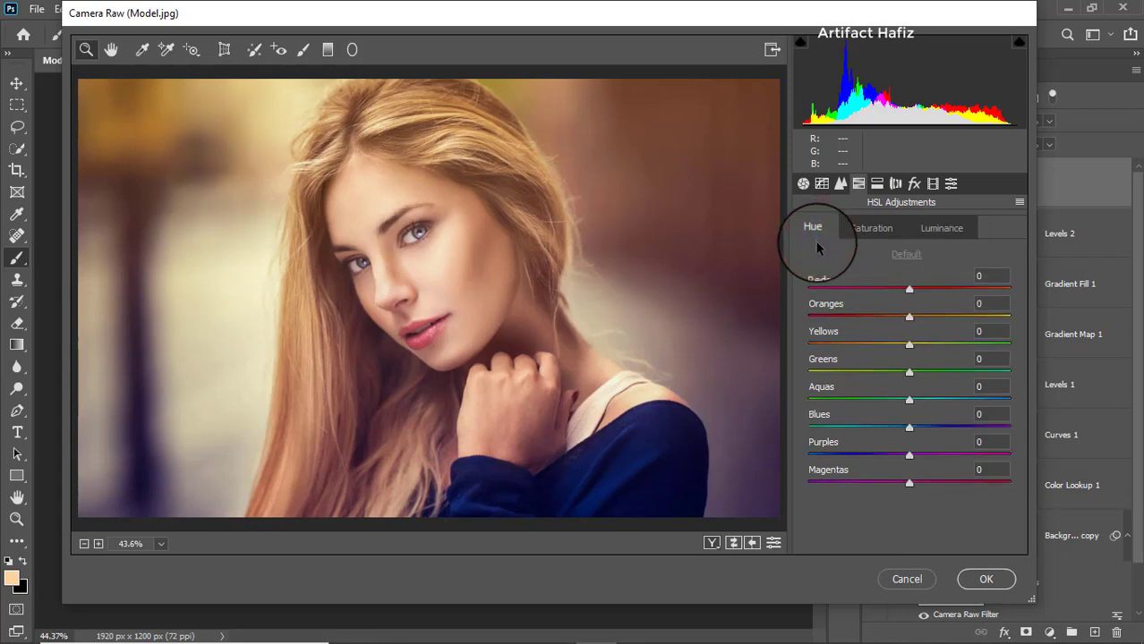
drag(908, 398, 856, 430)
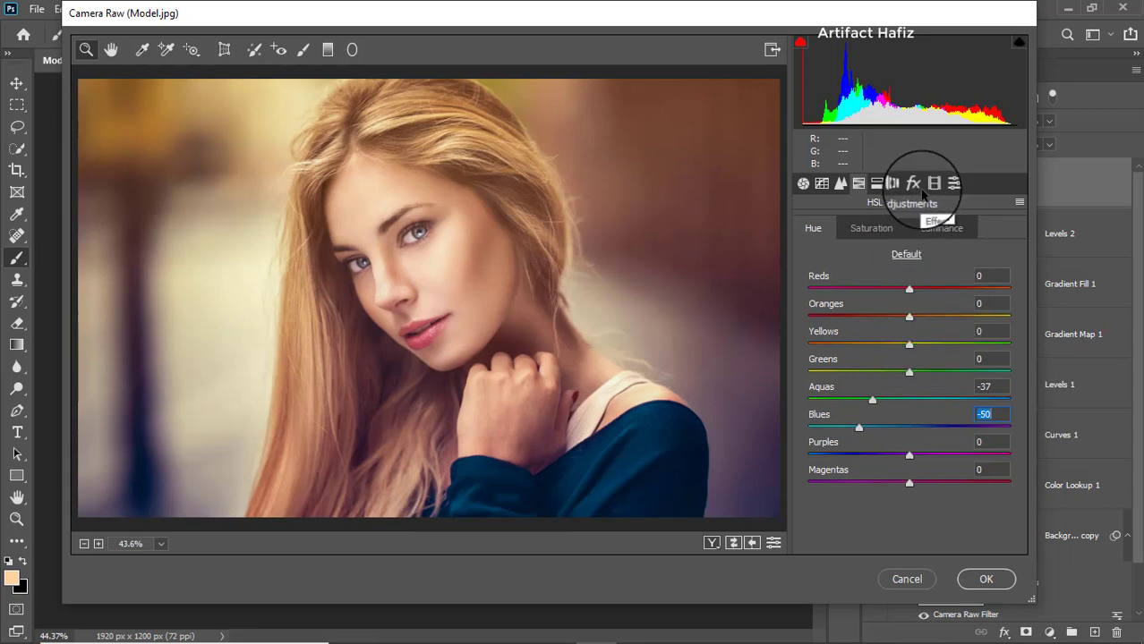
- Calibrate the Red Primary to hue -9 and saturation -17, and the Green Primary to hue +22 and saturation -13
click(932, 184)
drag(912, 347, 893, 369)
click(907, 371)
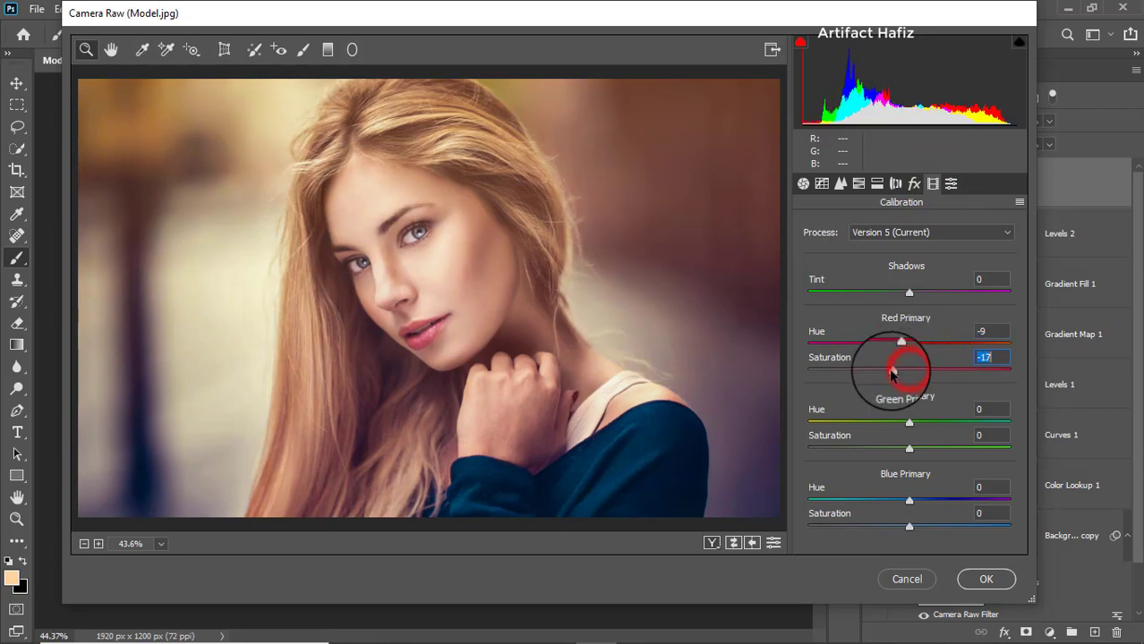
drag(910, 422, 896, 449)
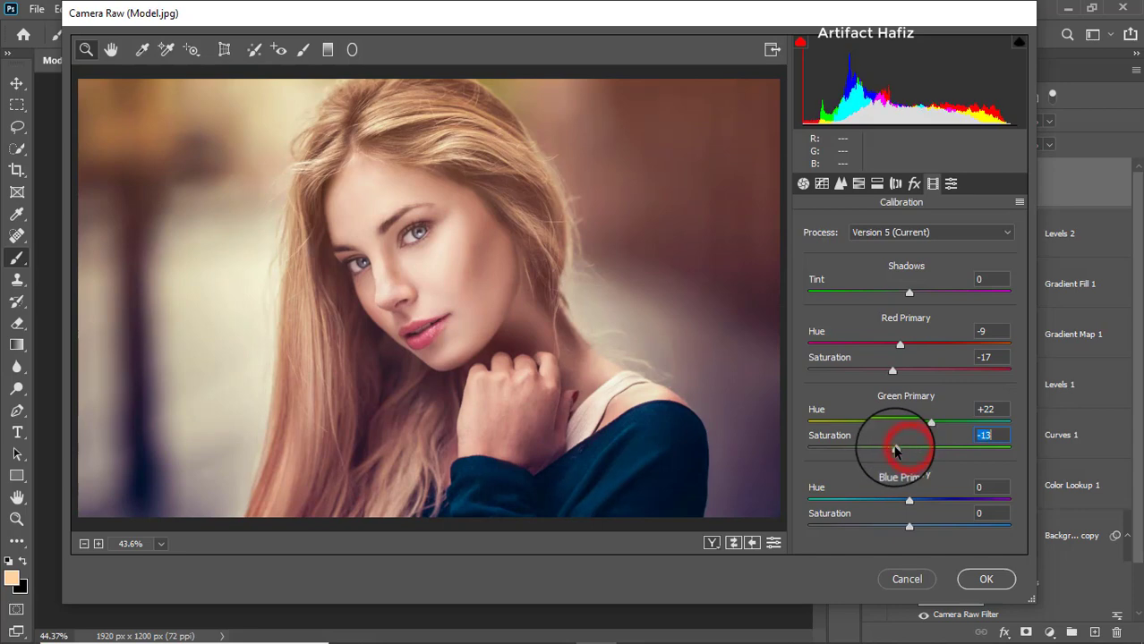
- Calibrate the Blue Primary to hue -9 and saturation -16, and apply the Camera Raw filter
mouse_move(905, 499)
mouse_down()
mouse_move(922, 501)
mouse_move(897, 504)
mouse_up()
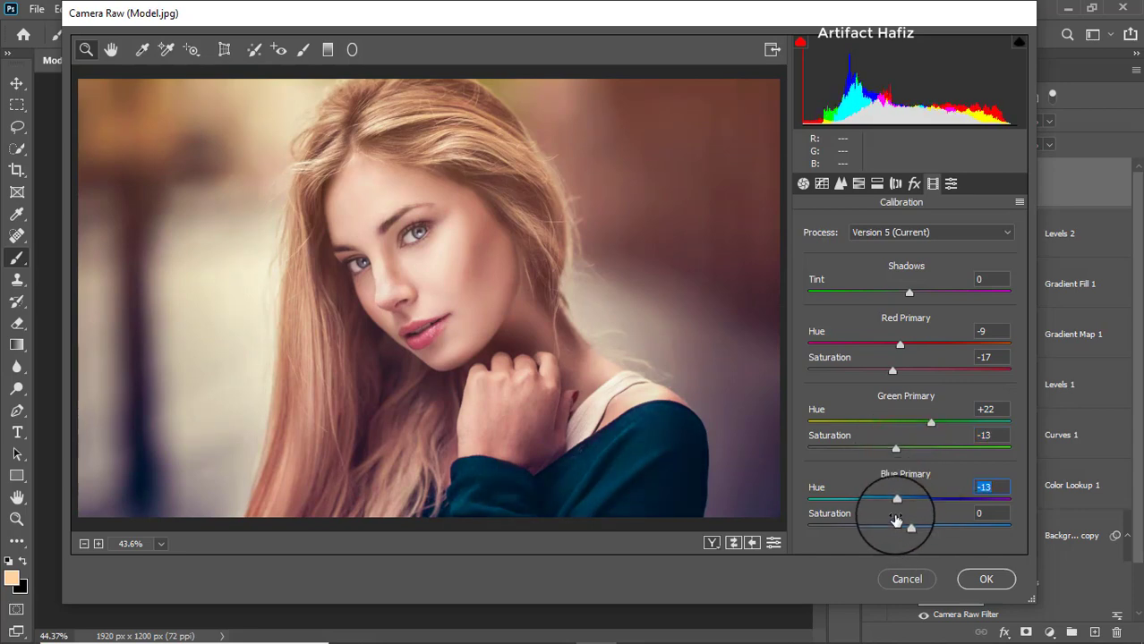
drag(898, 503, 899, 533)
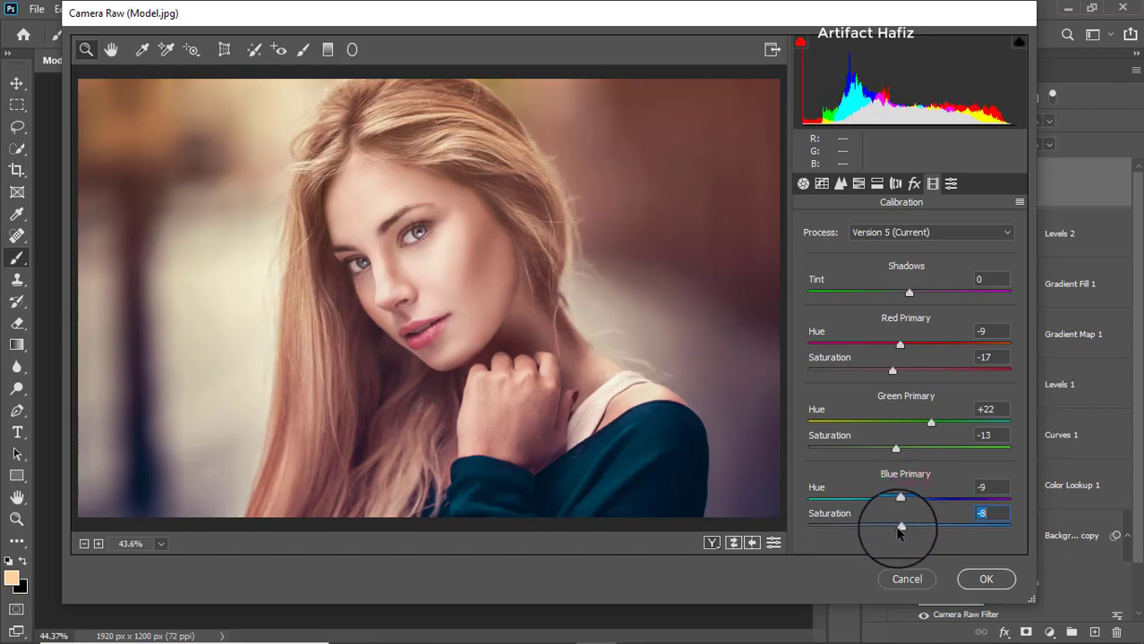
click(985, 579)
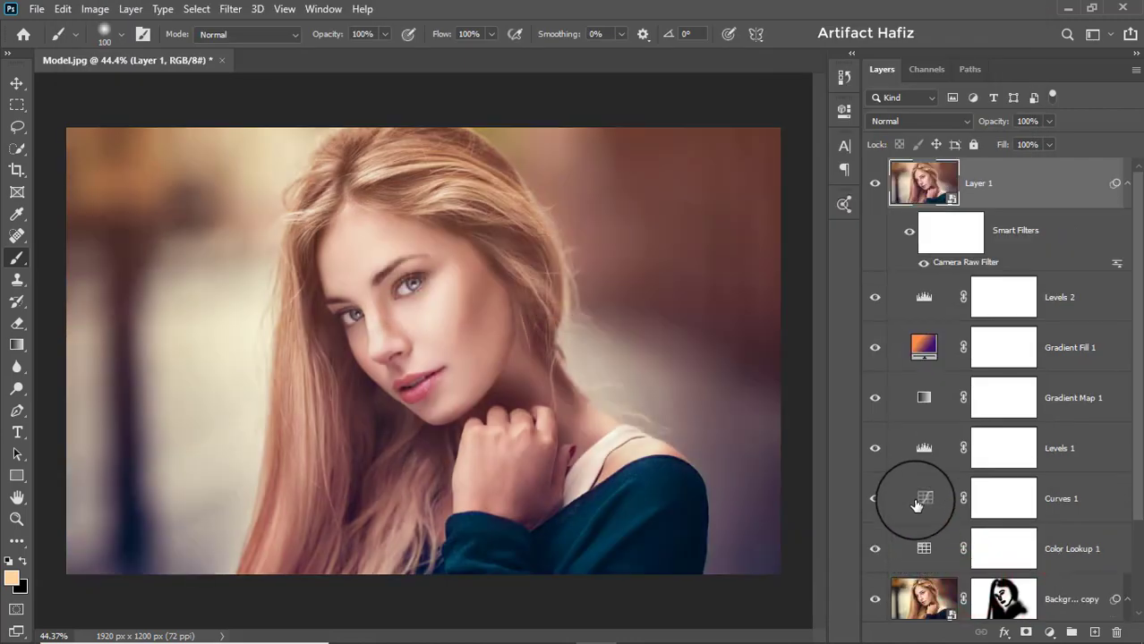
- Compare the original portrait with the finished grade by toggling the visibility of every layer except Background
scroll(916, 506, down, 2)
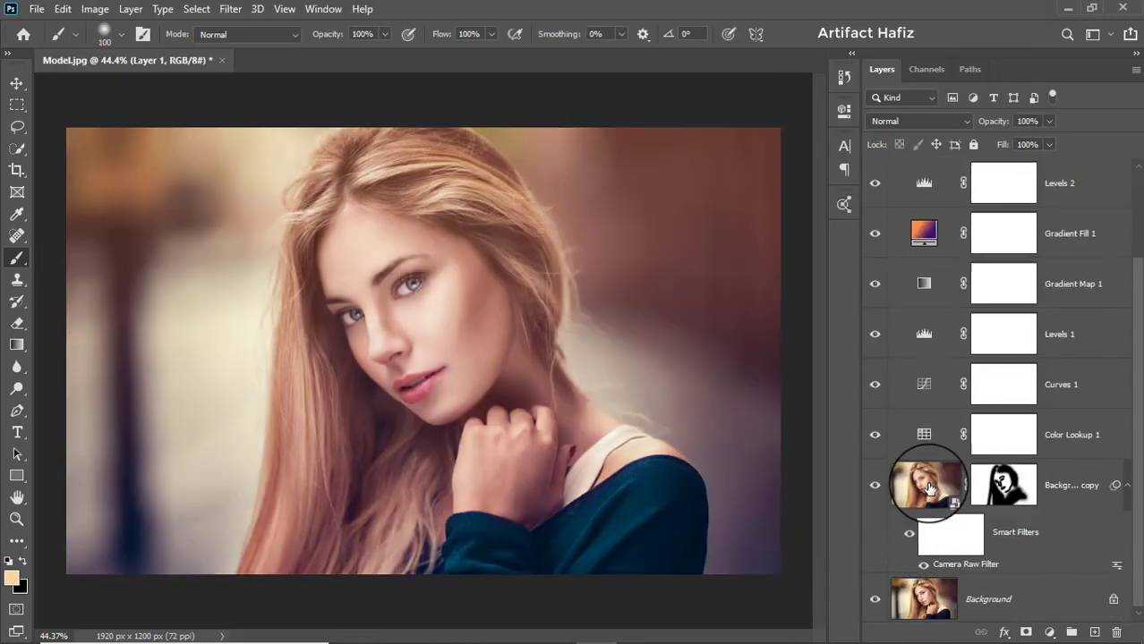
alt+click(875, 597)
alt+click(873, 598)
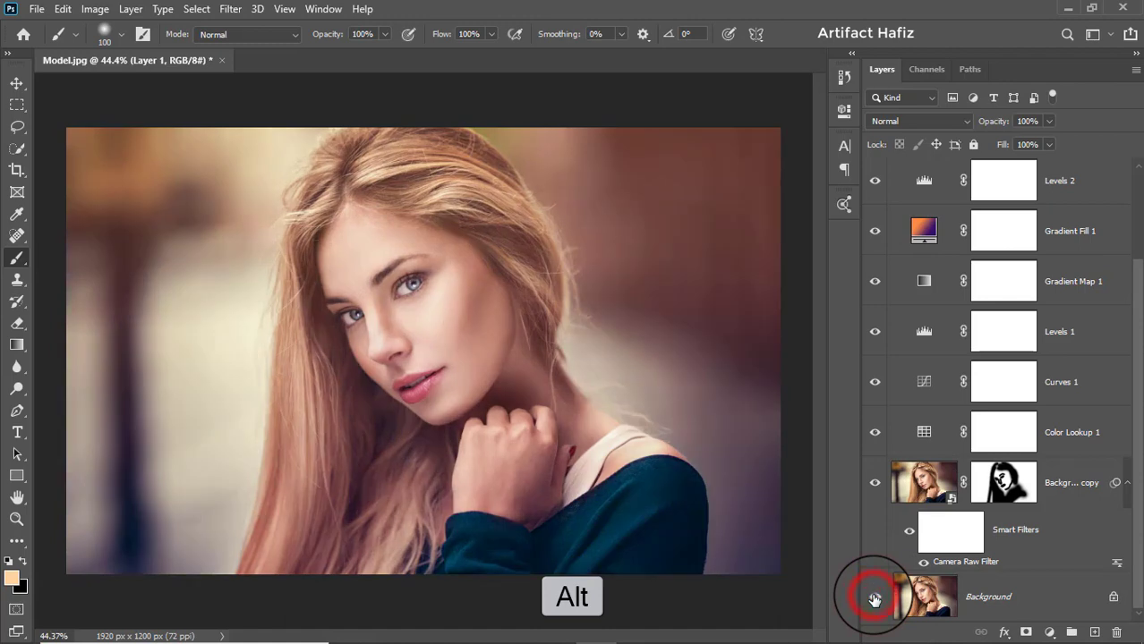
alt+click(873, 598)
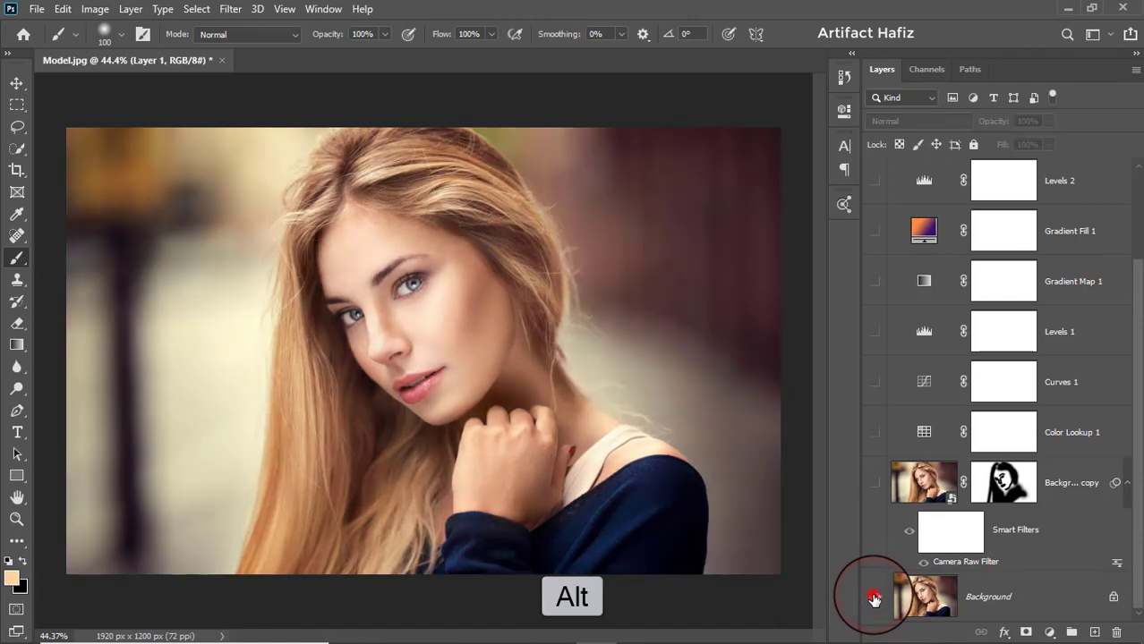
alt+click(873, 598)
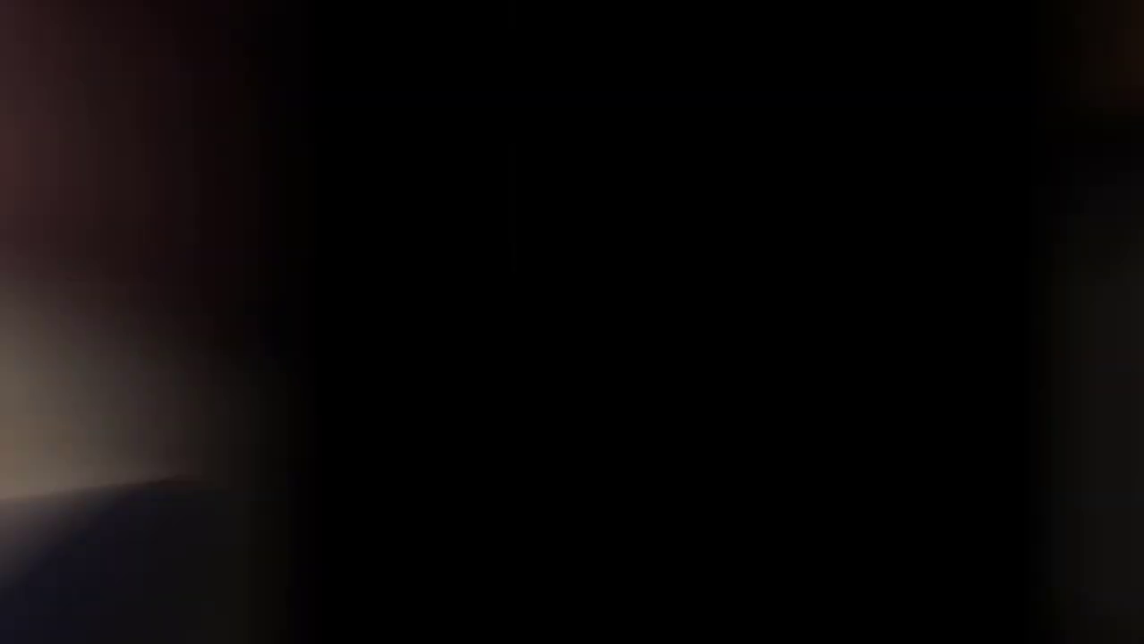